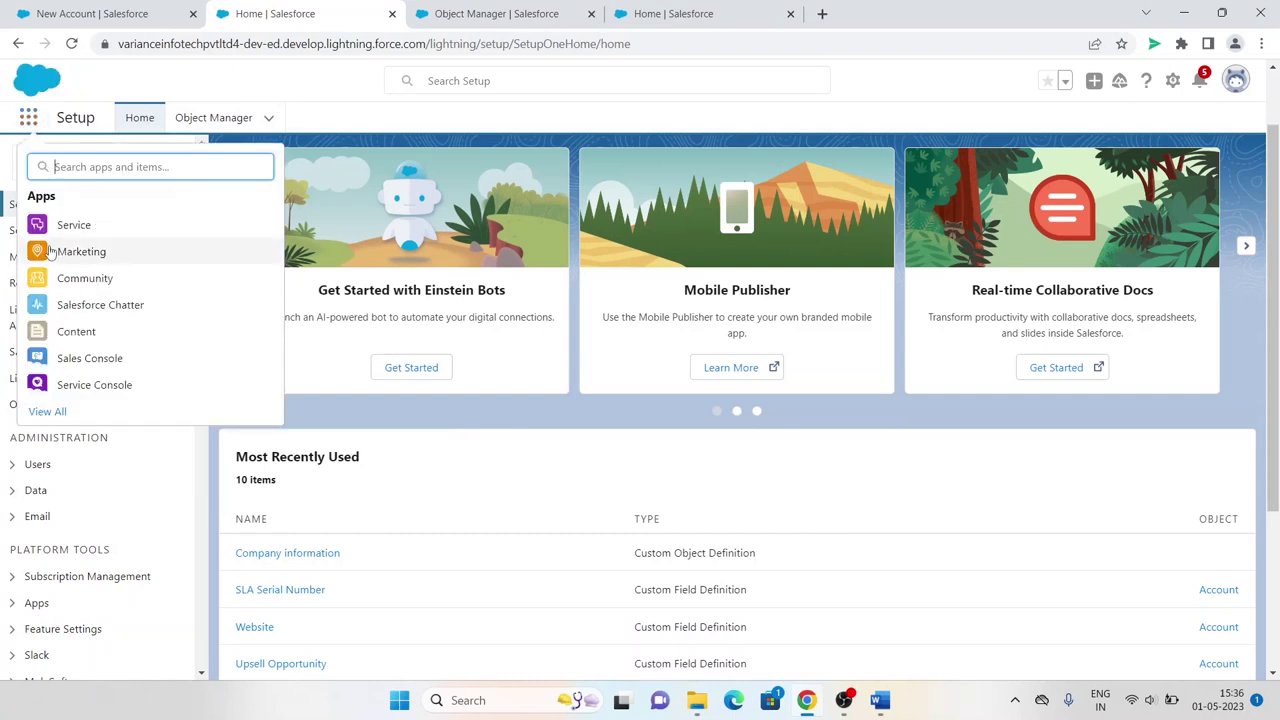
Dismiss the app list, reload Setup Home and briefly browse the App Launcher
{"action": "left_click", "coordinate": [45, 412]}
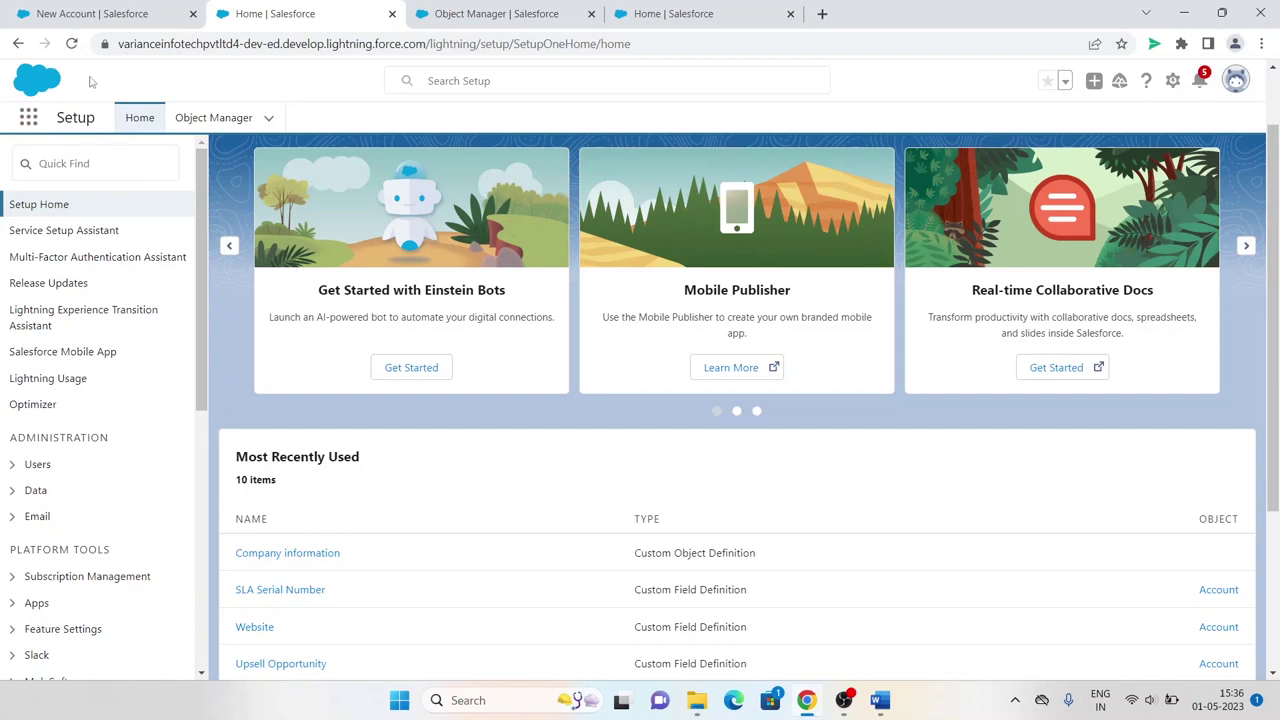
{"action": "left_click", "coordinate": [72, 45]}
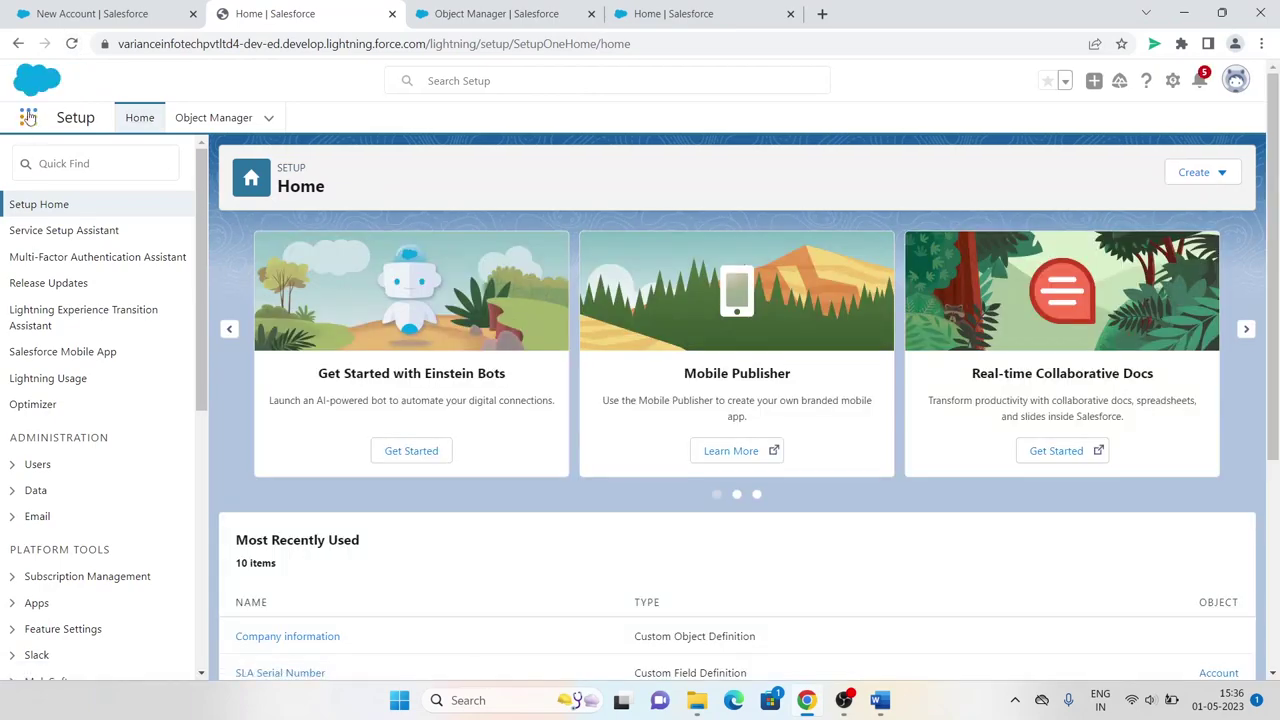
{"action": "left_click", "coordinate": [28, 117]}
{"action": "scroll", "coordinate": [57, 400], "scroll_direction": "down", "scroll_amount": 2}
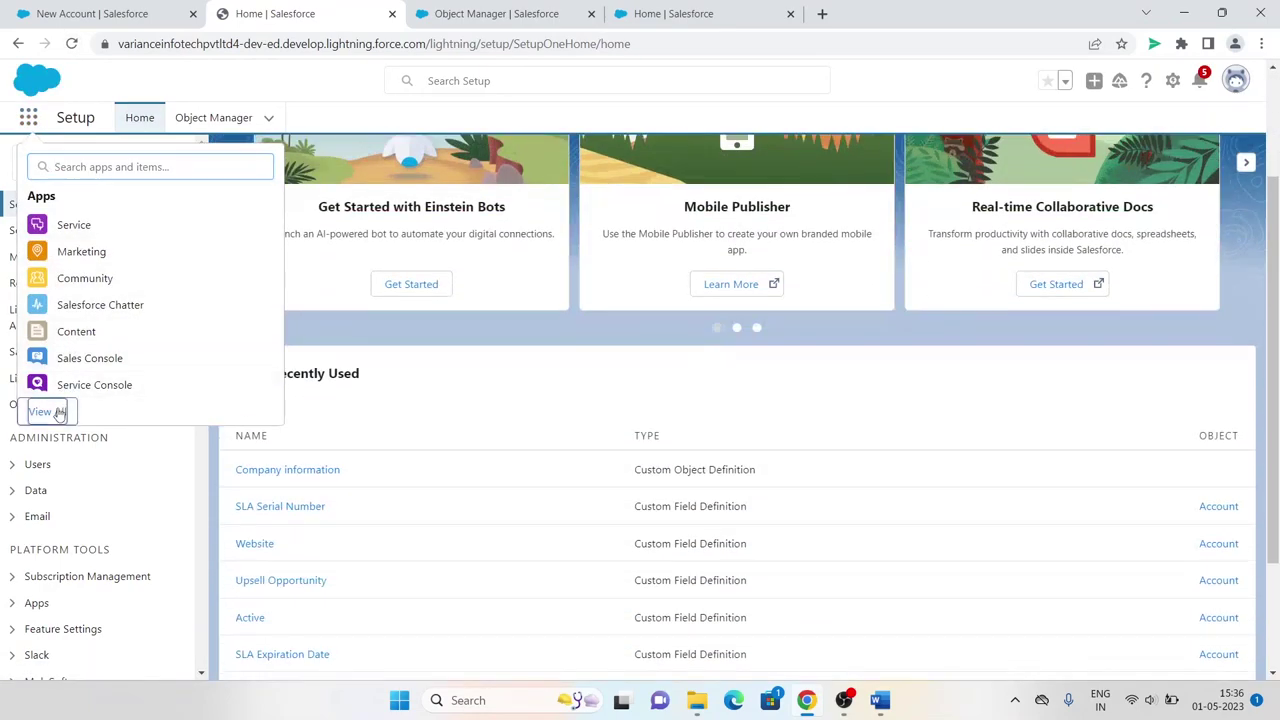
{"action": "key", "text": "Escape"}
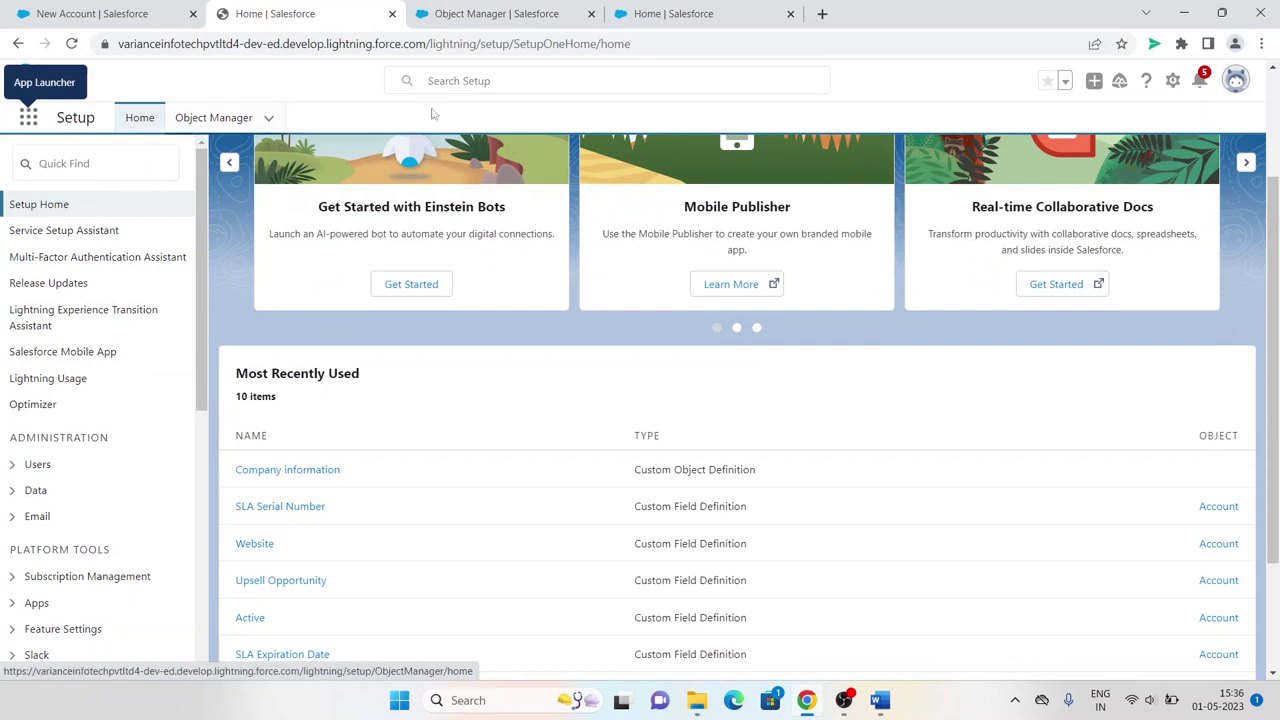
Open Setup from the gear menu in a new tab and close the Sales home, Object Manager and old Setup Home tabs
{"action": "left_click", "coordinate": [510, 8]}
{"action": "left_click", "coordinate": [675, 13]}
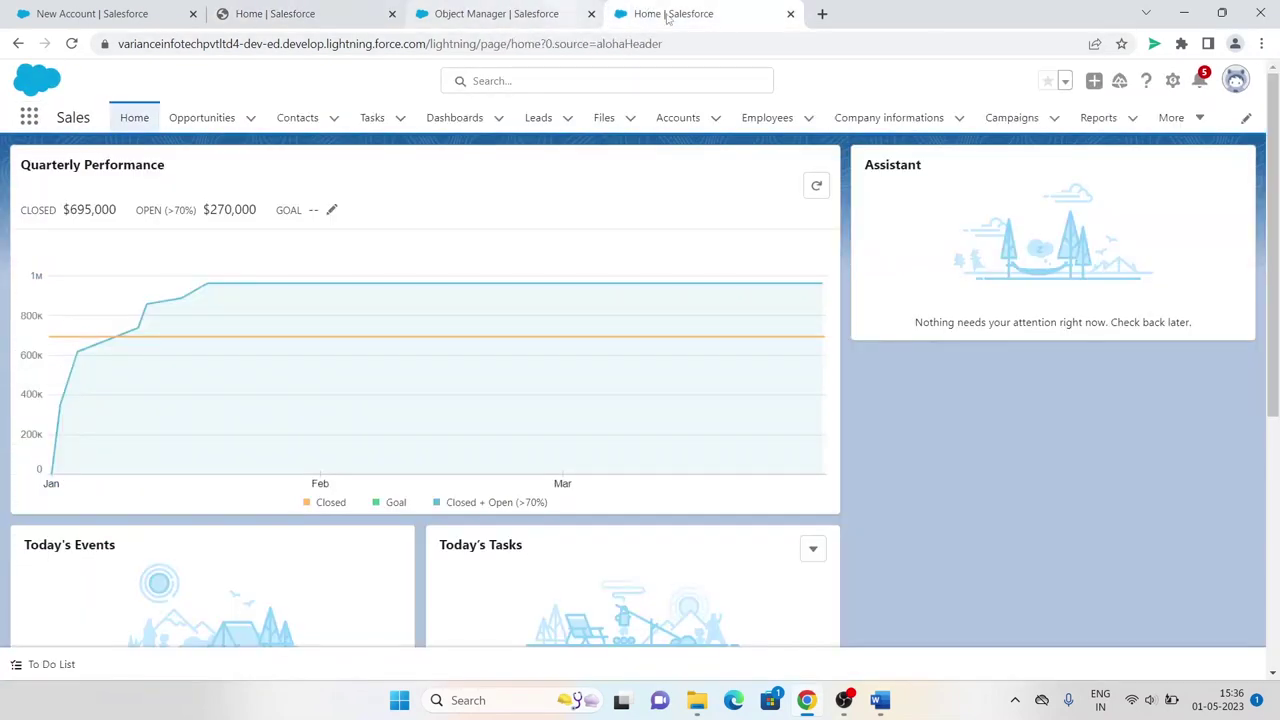
{"action": "left_click", "coordinate": [1173, 82]}
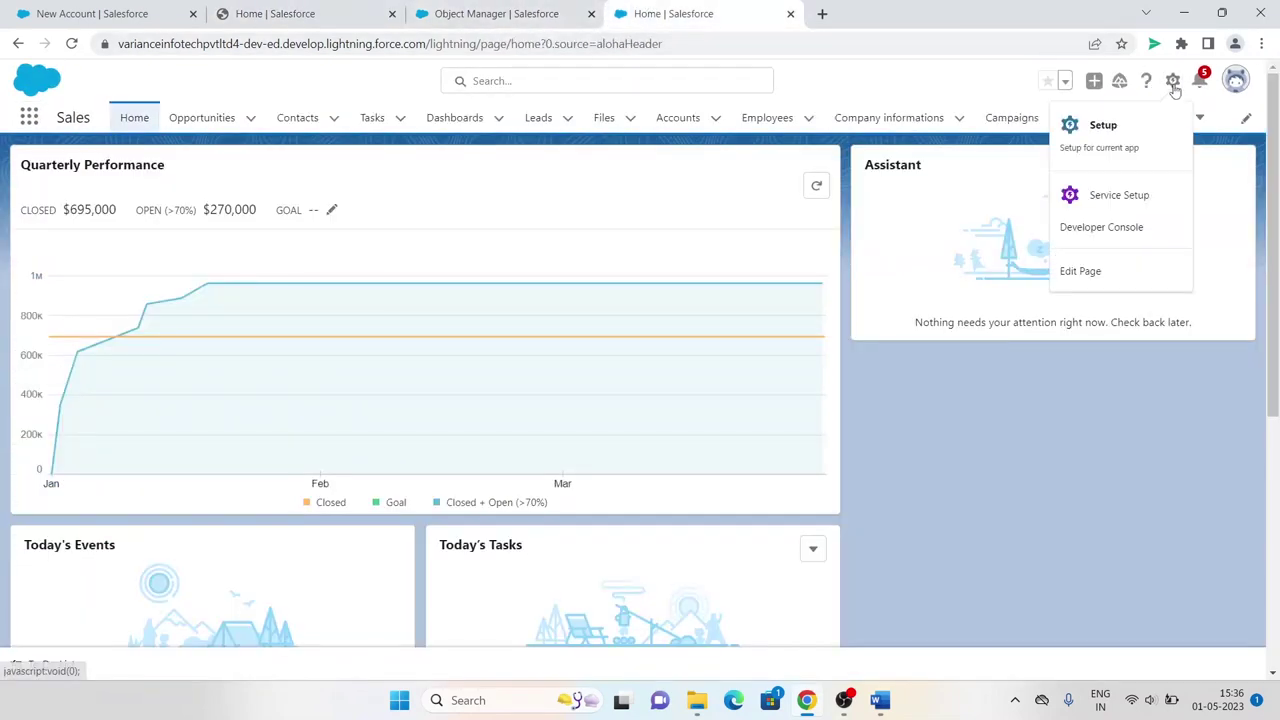
{"action": "left_click", "coordinate": [1099, 141]}
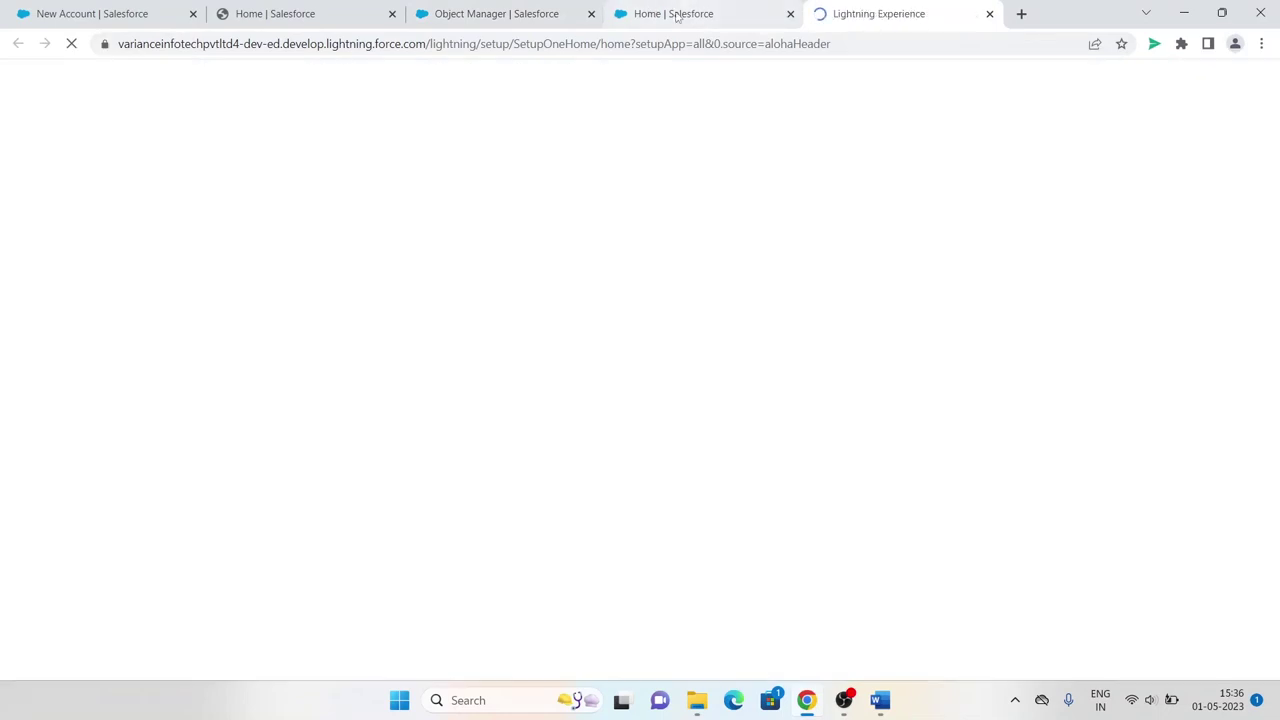
{"action": "middle_click", "coordinate": [680, 13]}
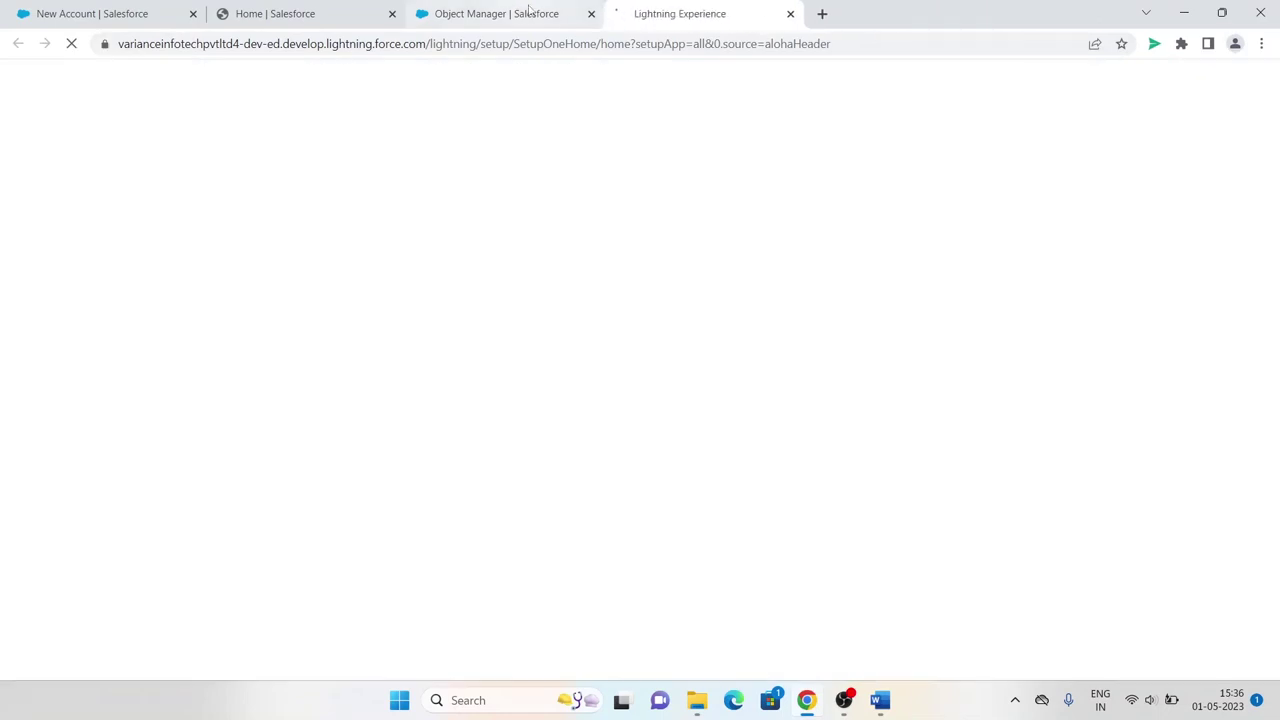
{"action": "middle_click", "coordinate": [530, 13]}
{"action": "middle_click", "coordinate": [325, 8]}
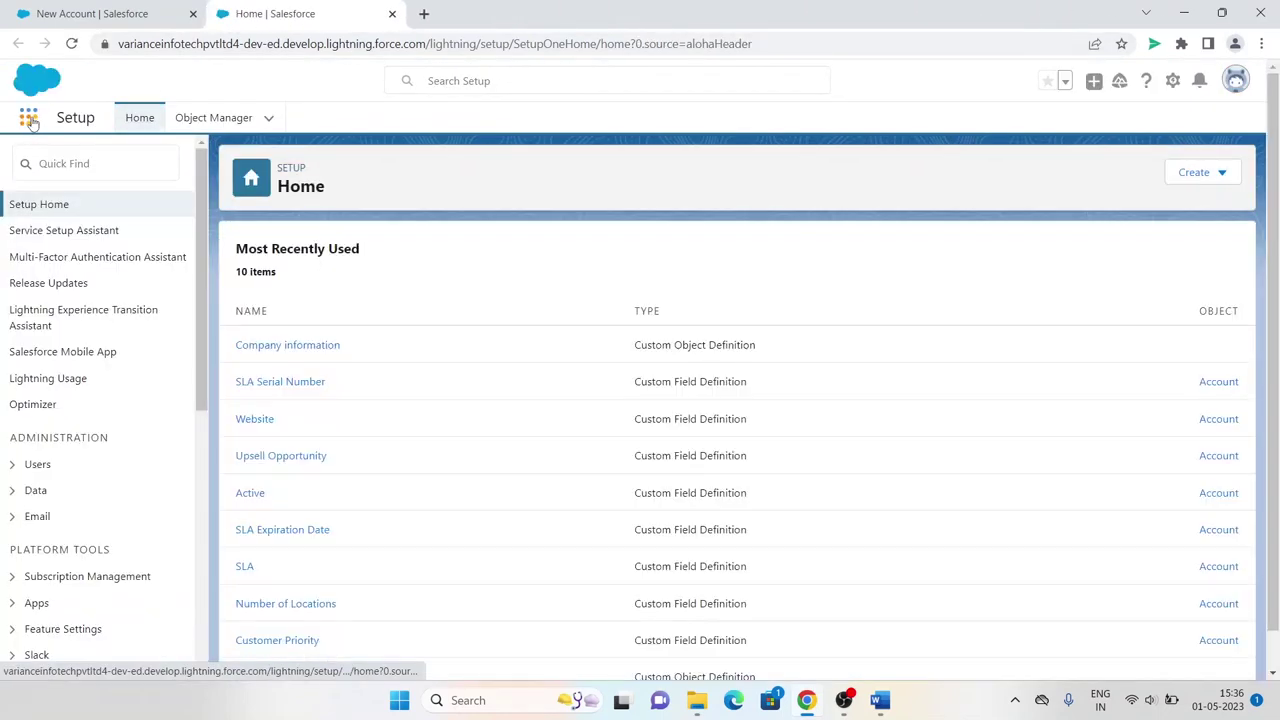
Check the App Launcher again and leave the Setup Home tab showing beside New Account
{"action": "left_click", "coordinate": [29, 118]}
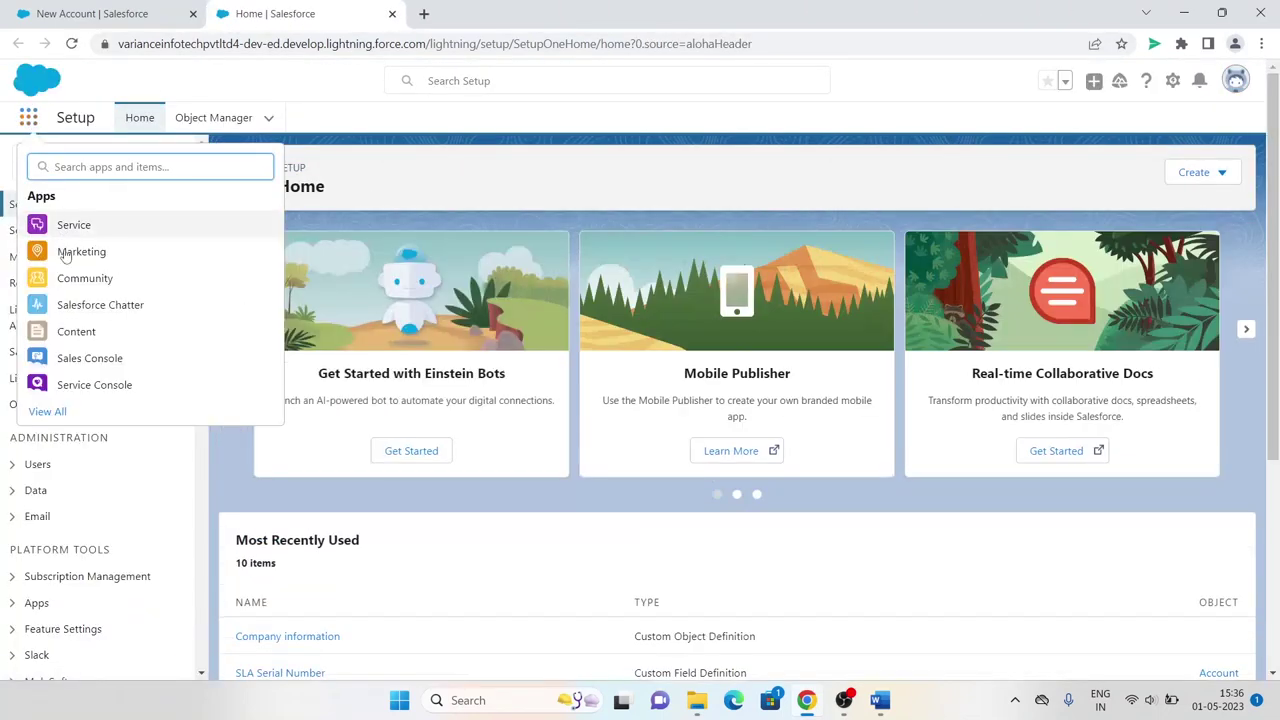
{"action": "key", "text": "Escape"}
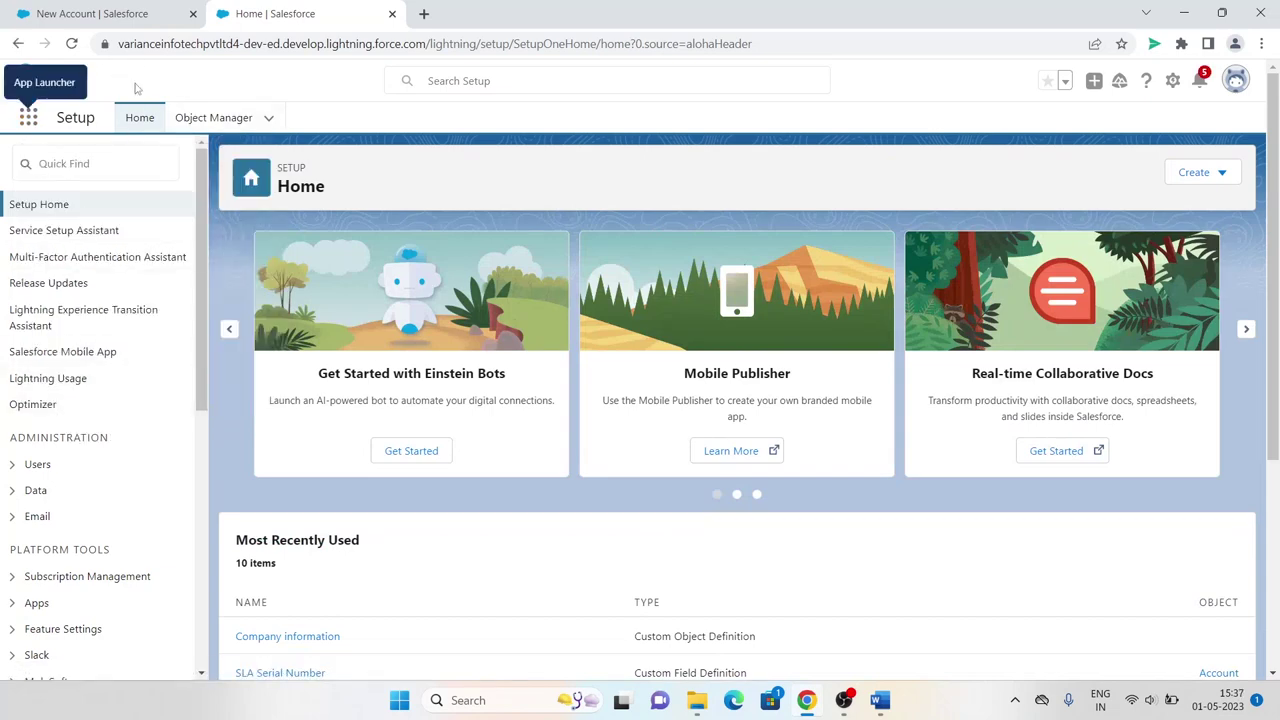
{"action": "left_click", "coordinate": [118, 13]}
{"action": "left_click", "coordinate": [293, 6]}
{"action": "key", "text": "alt+Tab"}
Scroll through the enlarged AppExchange Integration screenshot in the image viewer
{"action": "scroll", "coordinate": [712, 244], "scroll_direction": "down", "scroll_amount": 5}
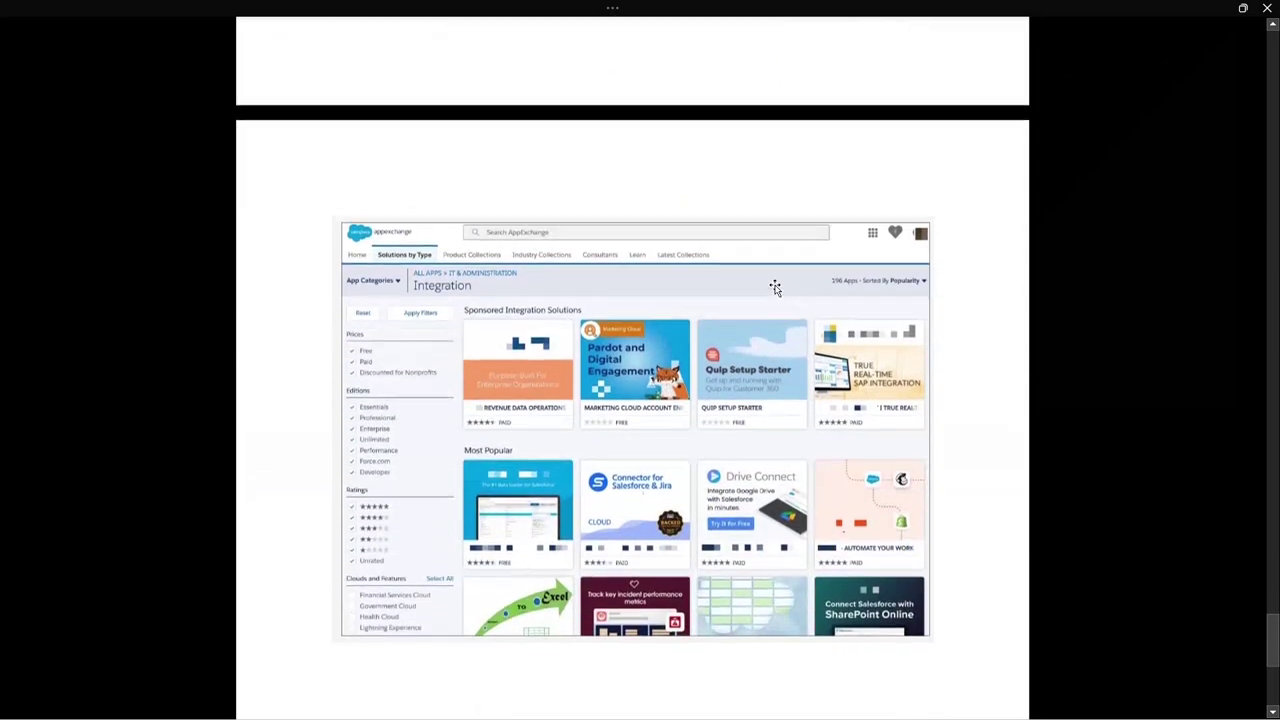
{"action": "scroll", "coordinate": [843, 305], "scroll_direction": "up", "scroll_amount": 2}
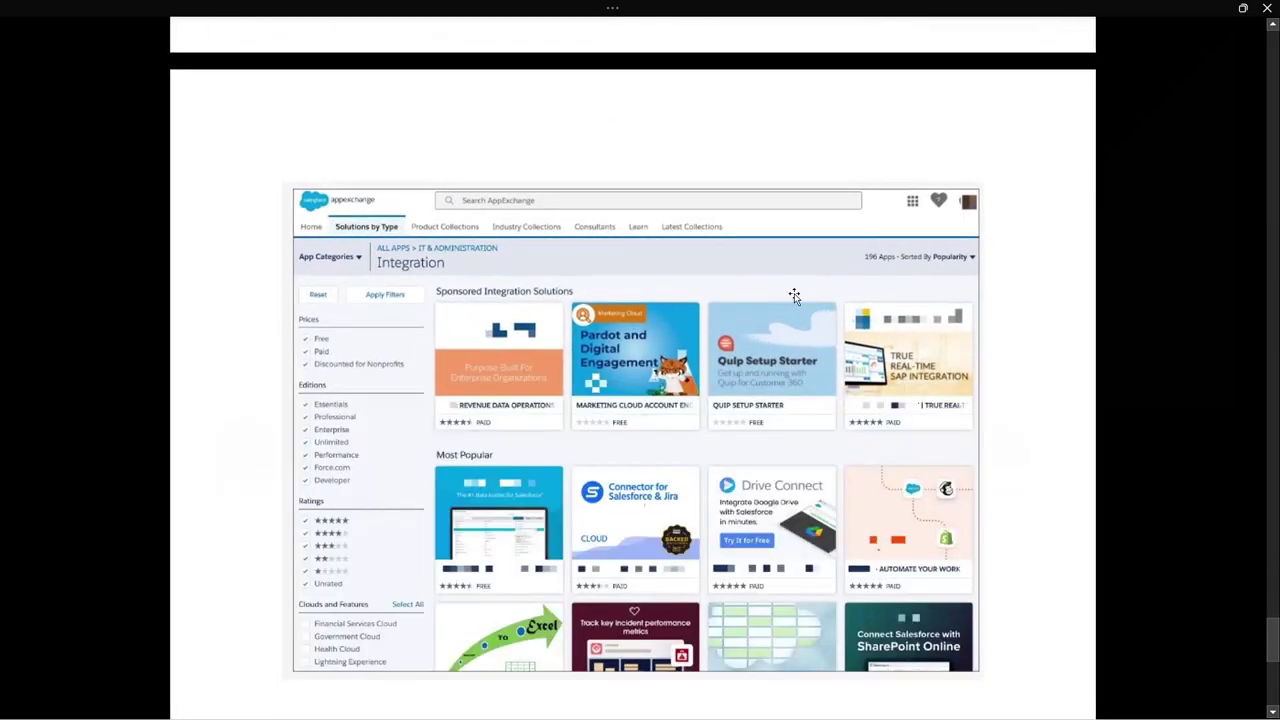
{"action": "scroll", "coordinate": [686, 243], "scroll_direction": "up", "scroll_amount": 1}
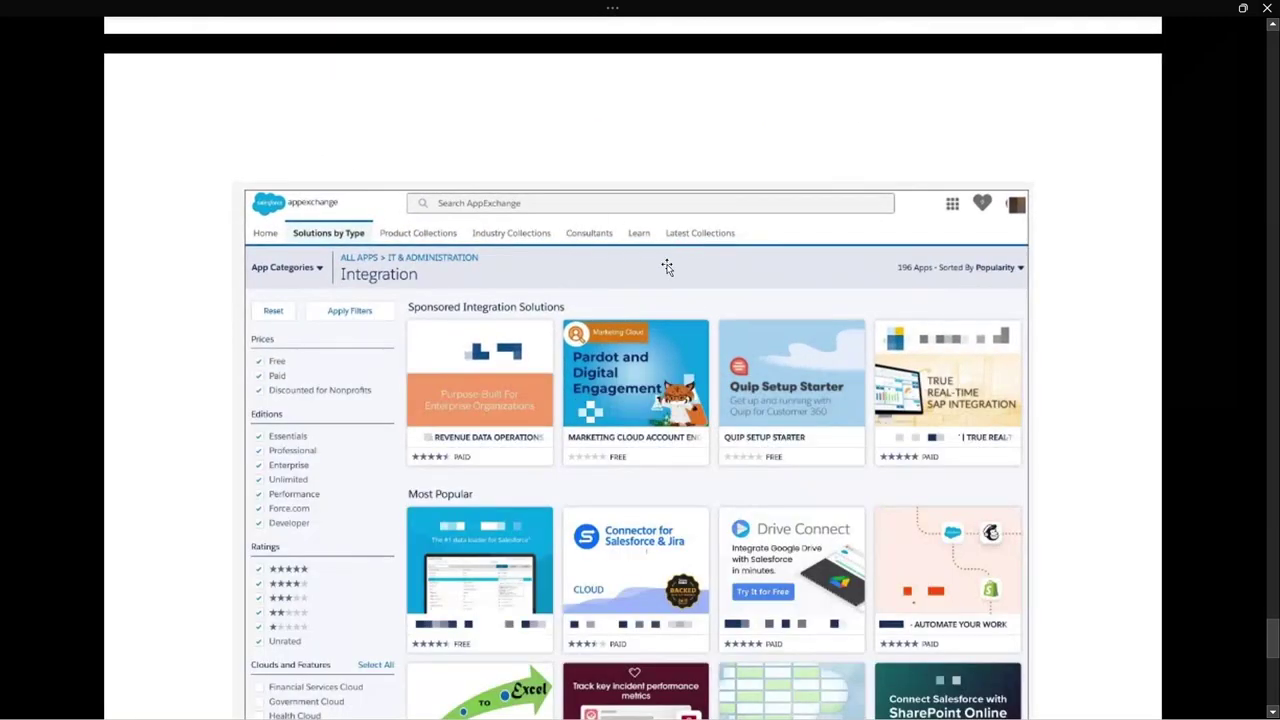
{"action": "scroll", "coordinate": [634, 276], "scroll_direction": "down", "scroll_amount": 1}
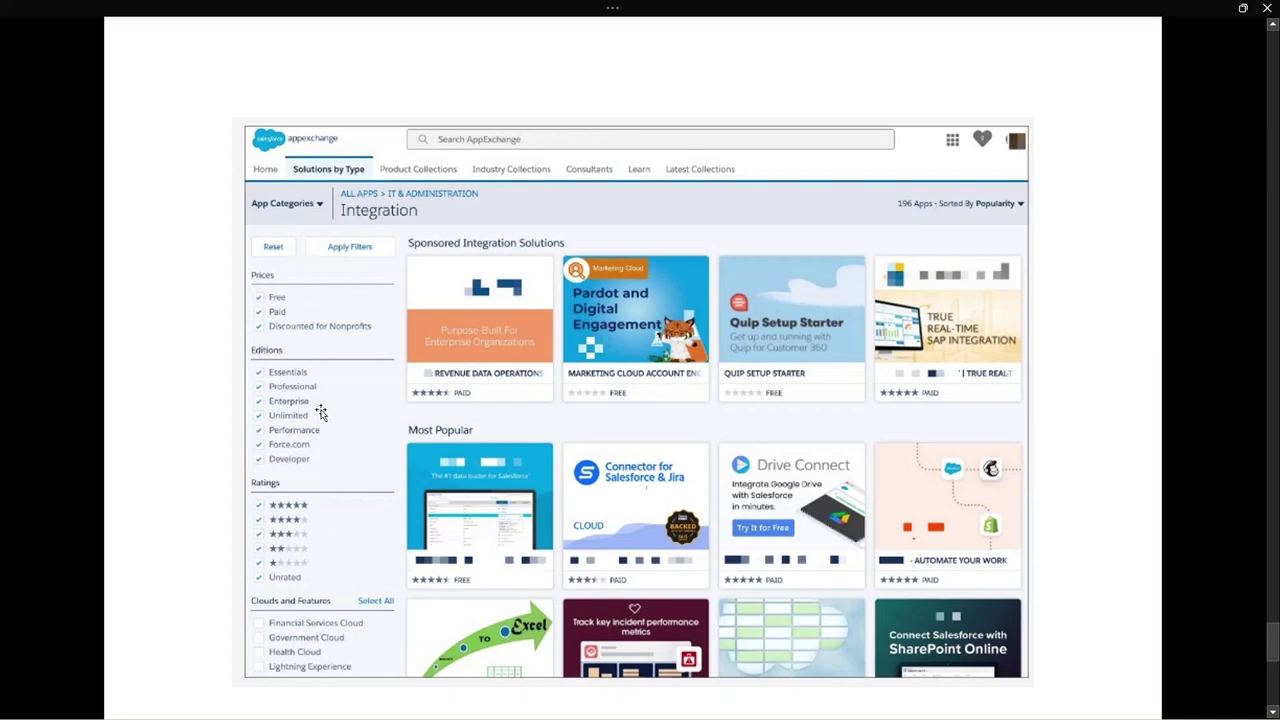
{"action": "scroll", "coordinate": [322, 440], "scroll_direction": "down", "scroll_amount": 1}
{"action": "scroll", "coordinate": [349, 388], "scroll_direction": "up", "scroll_amount": 2}
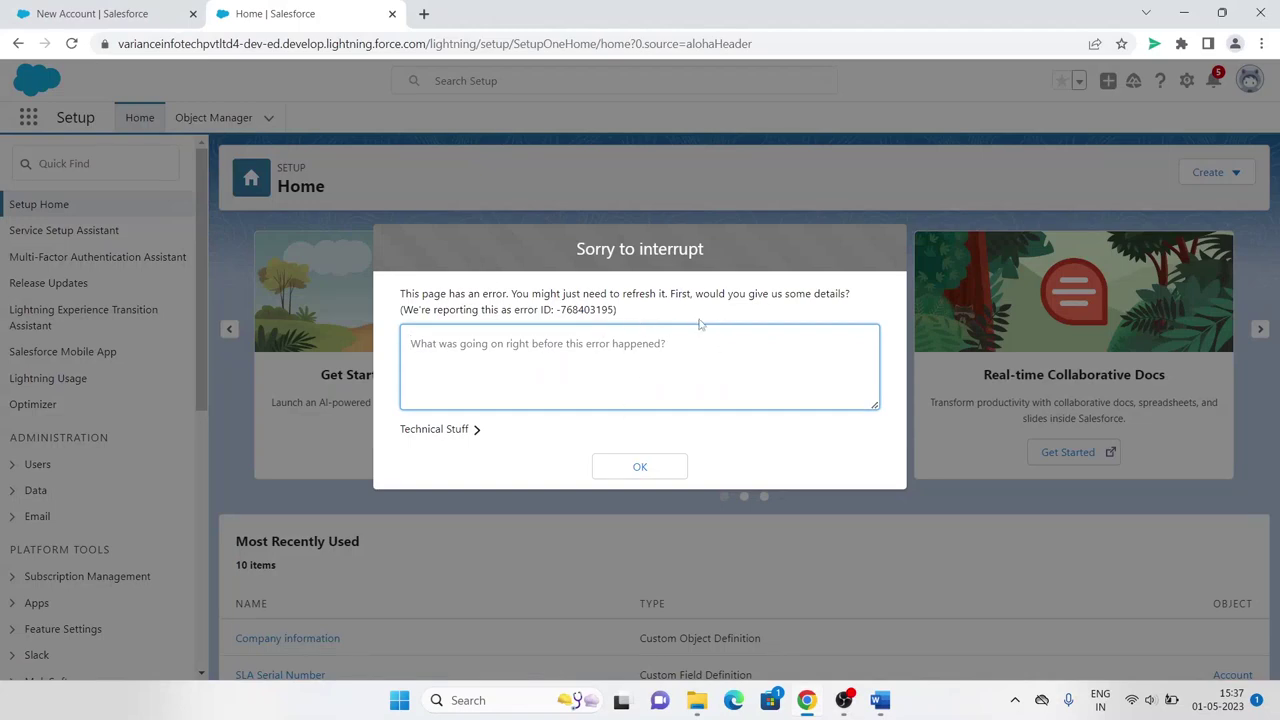
Dismiss the 'Sorry to interrupt' error and reload Setup Home
{"action": "left_click", "coordinate": [654, 468]}
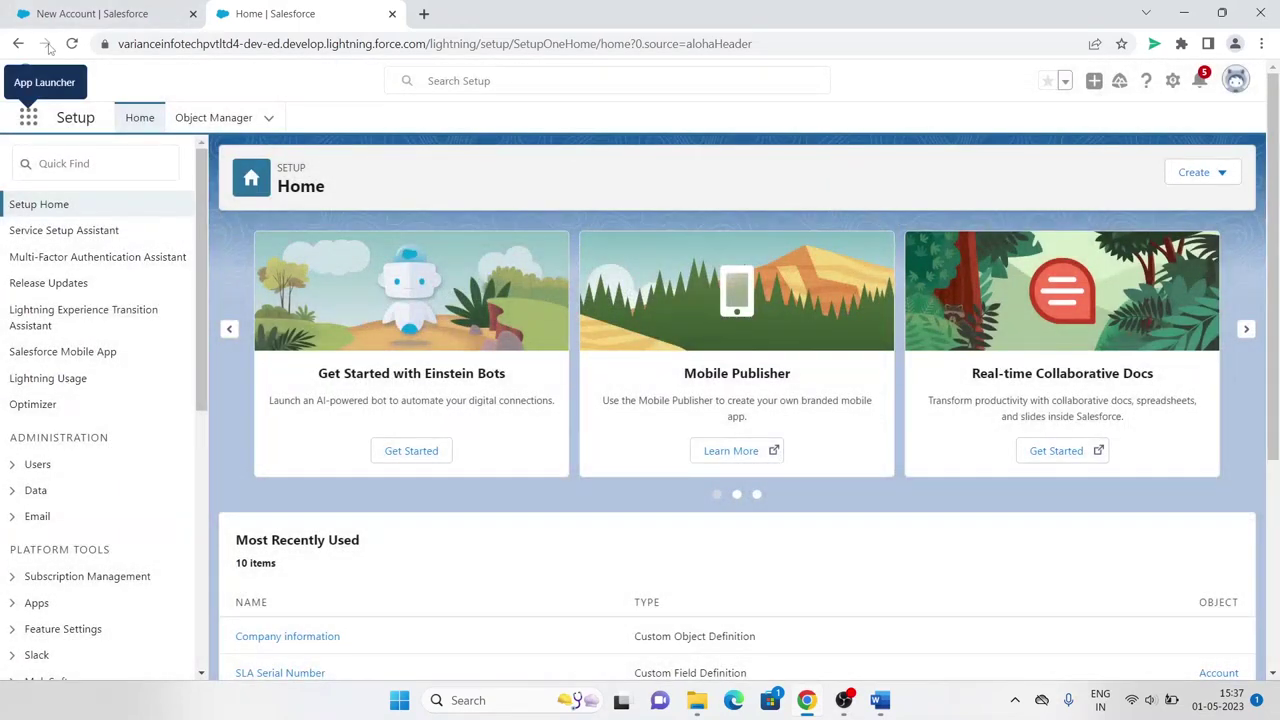
{"action": "left_click", "coordinate": [72, 44]}
{"action": "key", "text": "ctrl+shift+Tab"}
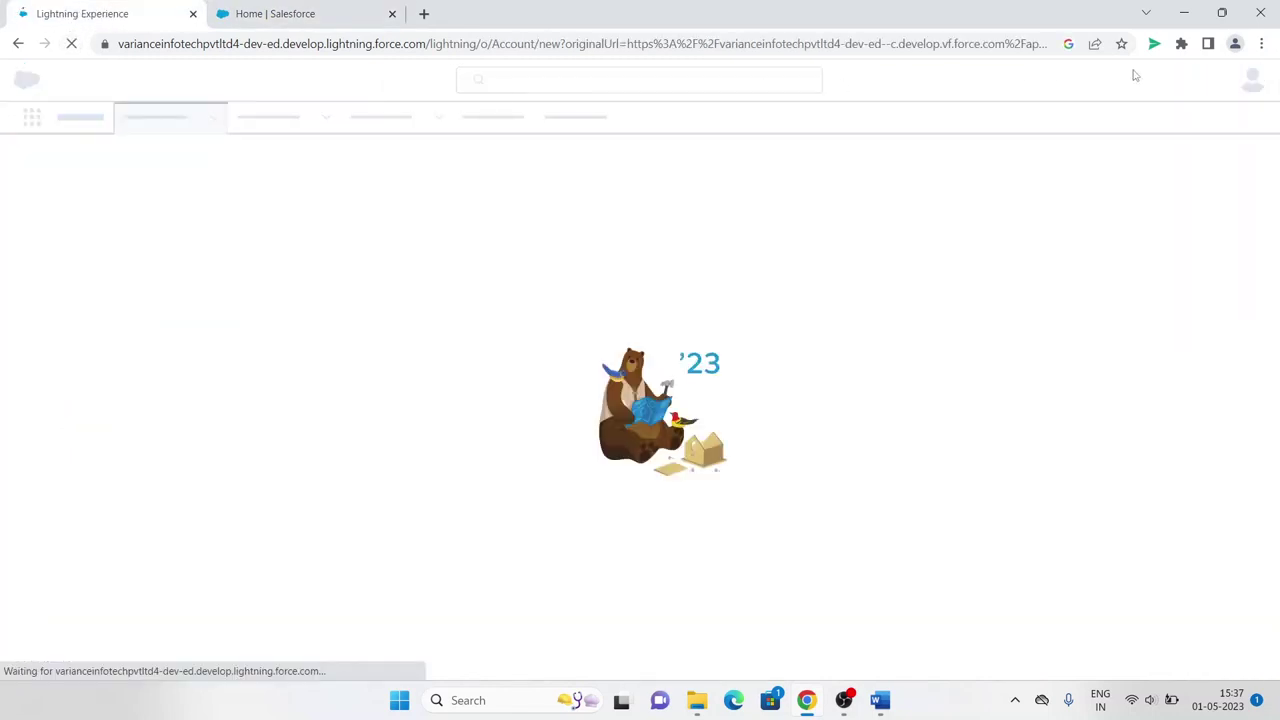
Close the New Account tab and show all apps in the App Launcher with View All
{"action": "left_click", "coordinate": [193, 13]}
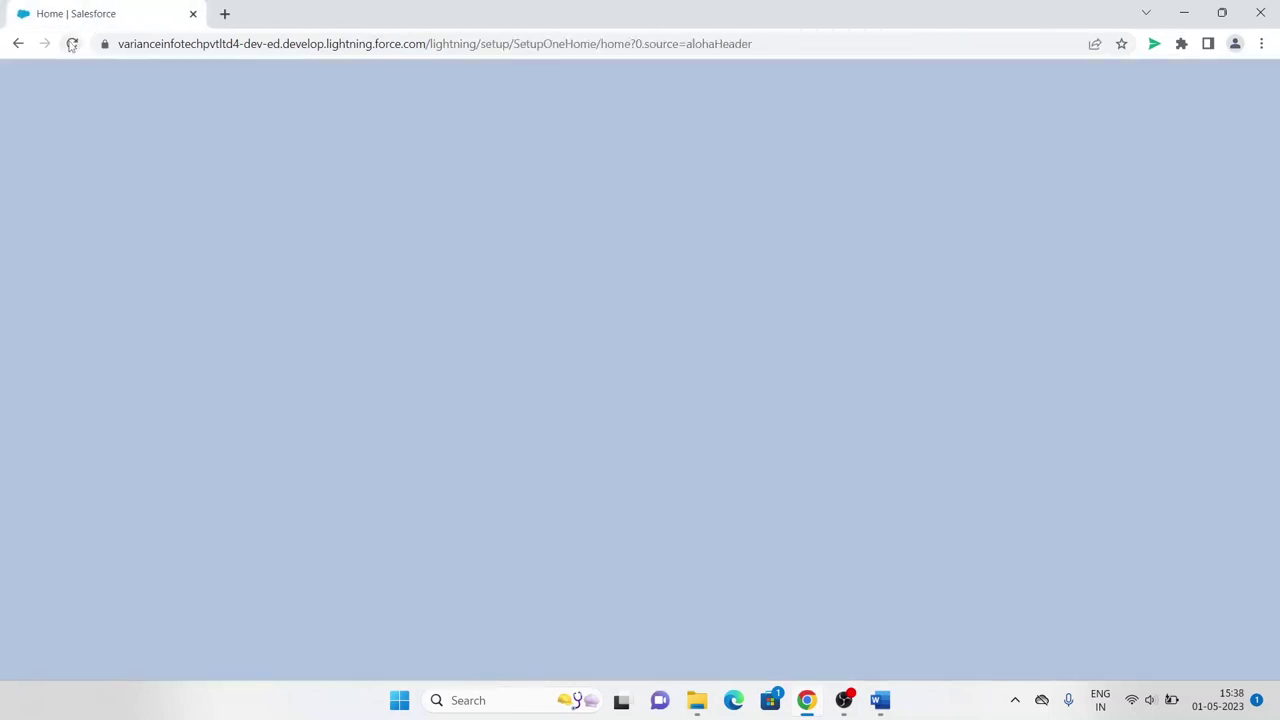
{"action": "left_click", "coordinate": [72, 44]}
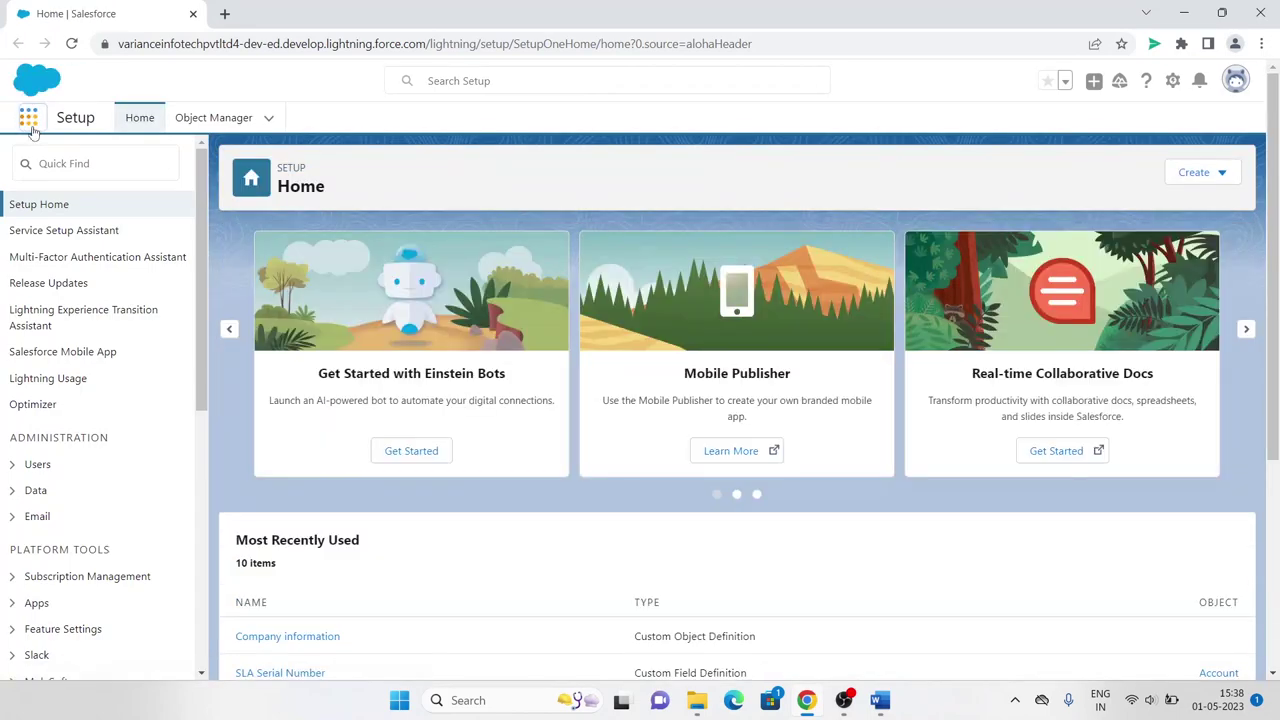
{"action": "left_click", "coordinate": [30, 121]}
{"action": "left_click", "coordinate": [50, 413]}
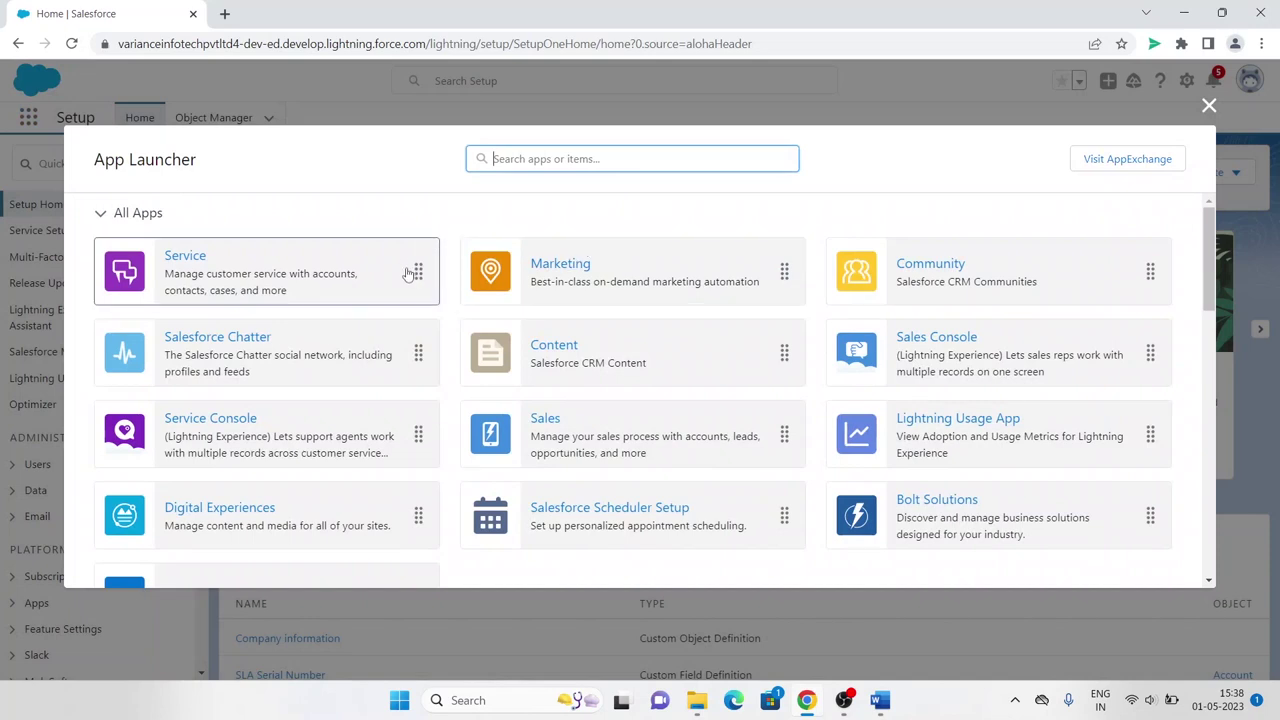
Open Visit AppExchange from the App Launcher and launch the AppExchange Website in a new tab
{"action": "scroll", "coordinate": [409, 300], "scroll_direction": "down", "scroll_amount": 2}
{"action": "scroll", "coordinate": [409, 311], "scroll_direction": "down", "scroll_amount": 1}
{"action": "scroll", "coordinate": [511, 309], "scroll_direction": "up", "scroll_amount": 3}
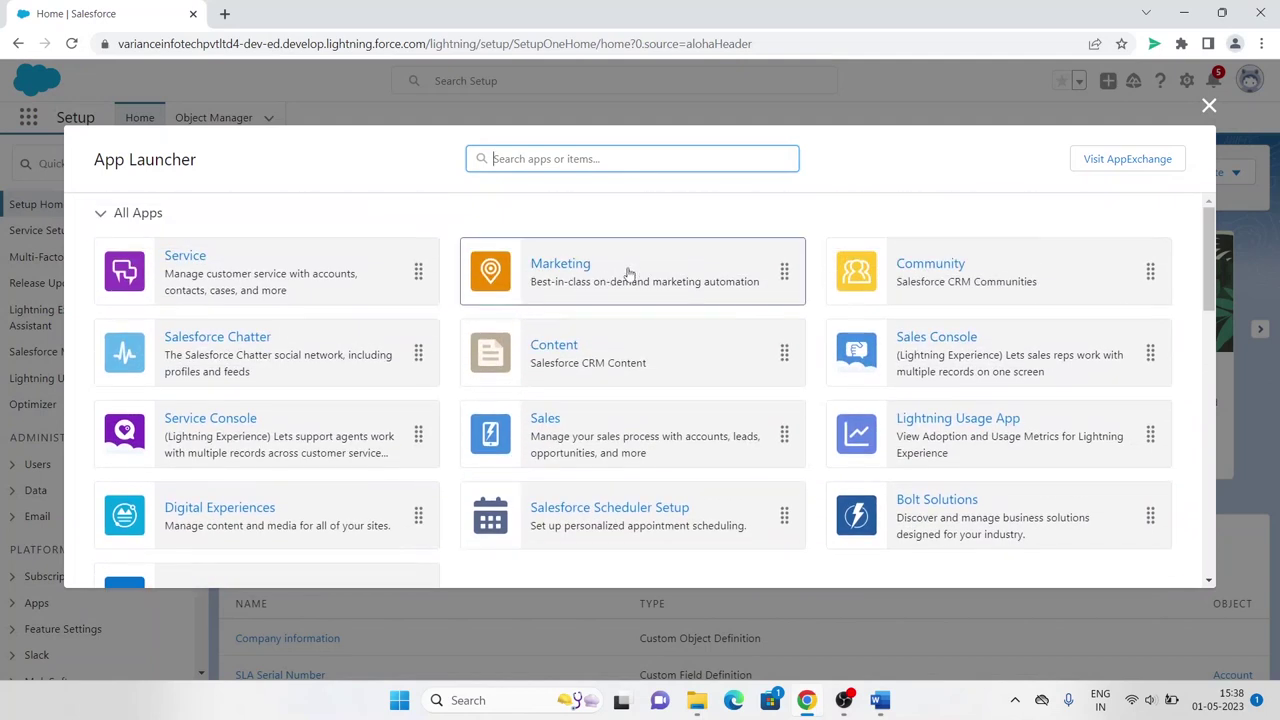
{"action": "left_click", "coordinate": [1129, 167]}
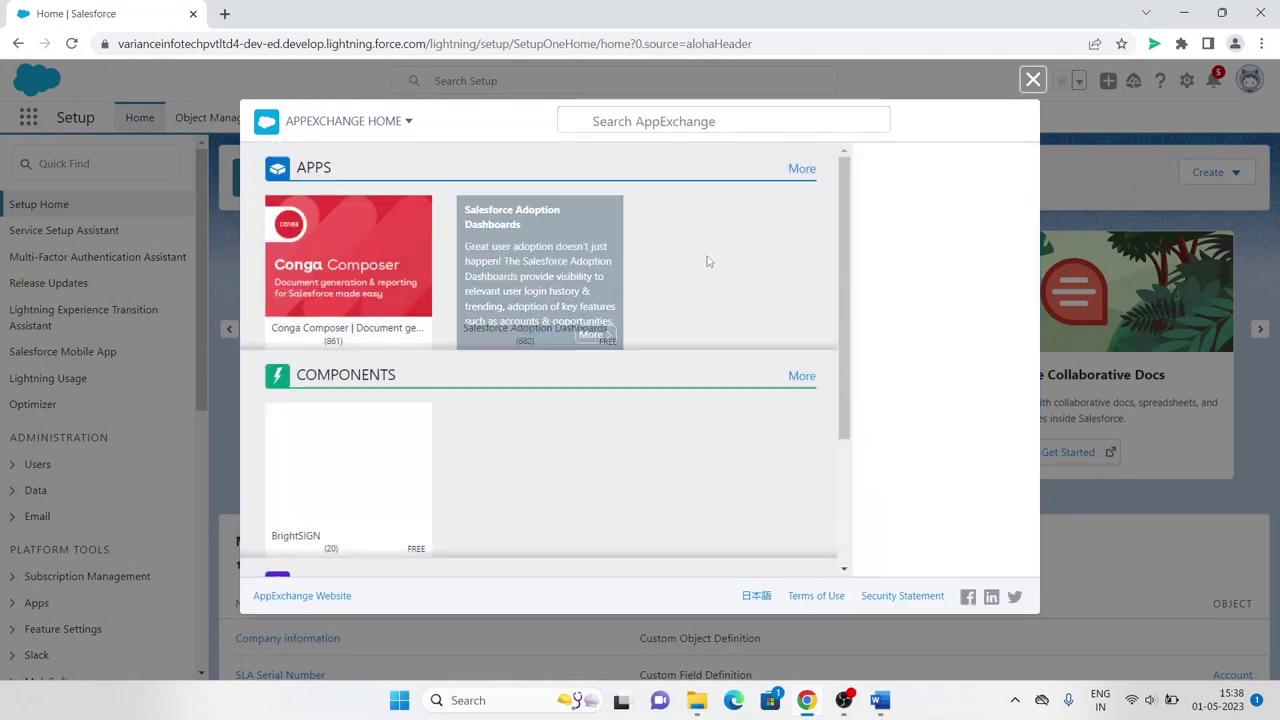
{"action": "scroll", "coordinate": [653, 274], "scroll_direction": "down", "scroll_amount": 3}
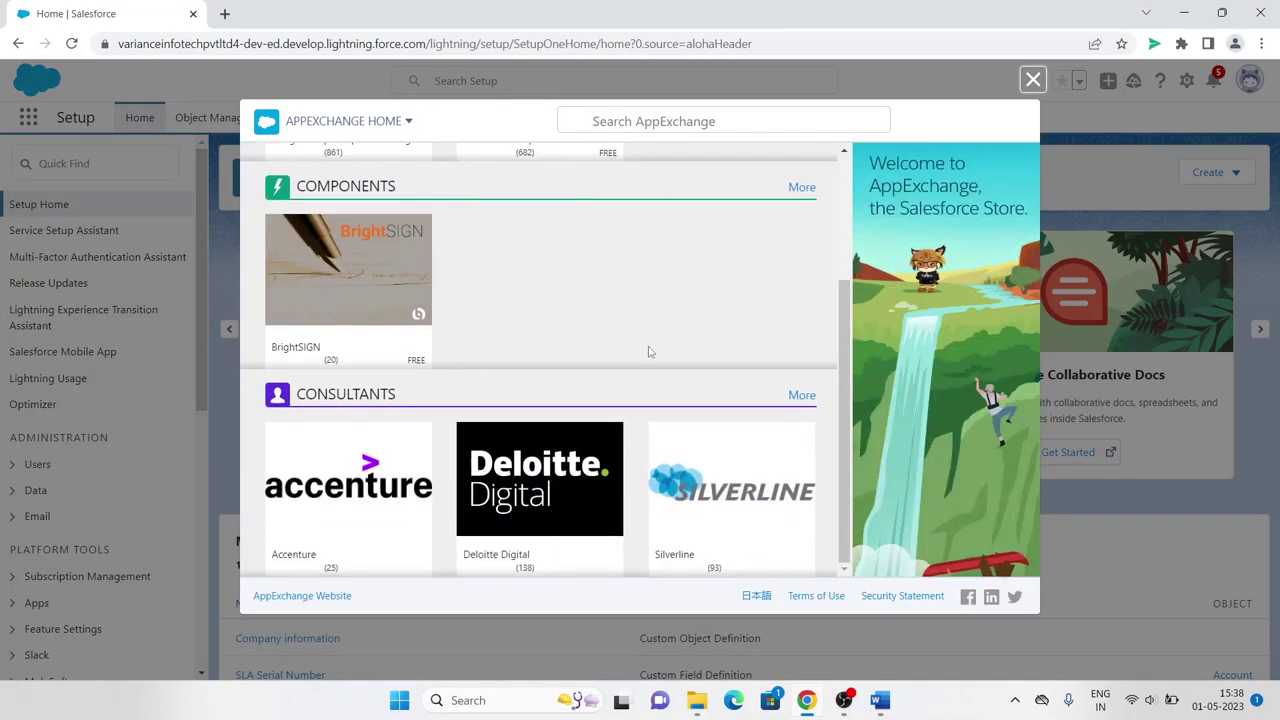
{"action": "scroll", "coordinate": [648, 352], "scroll_direction": "up", "scroll_amount": 2}
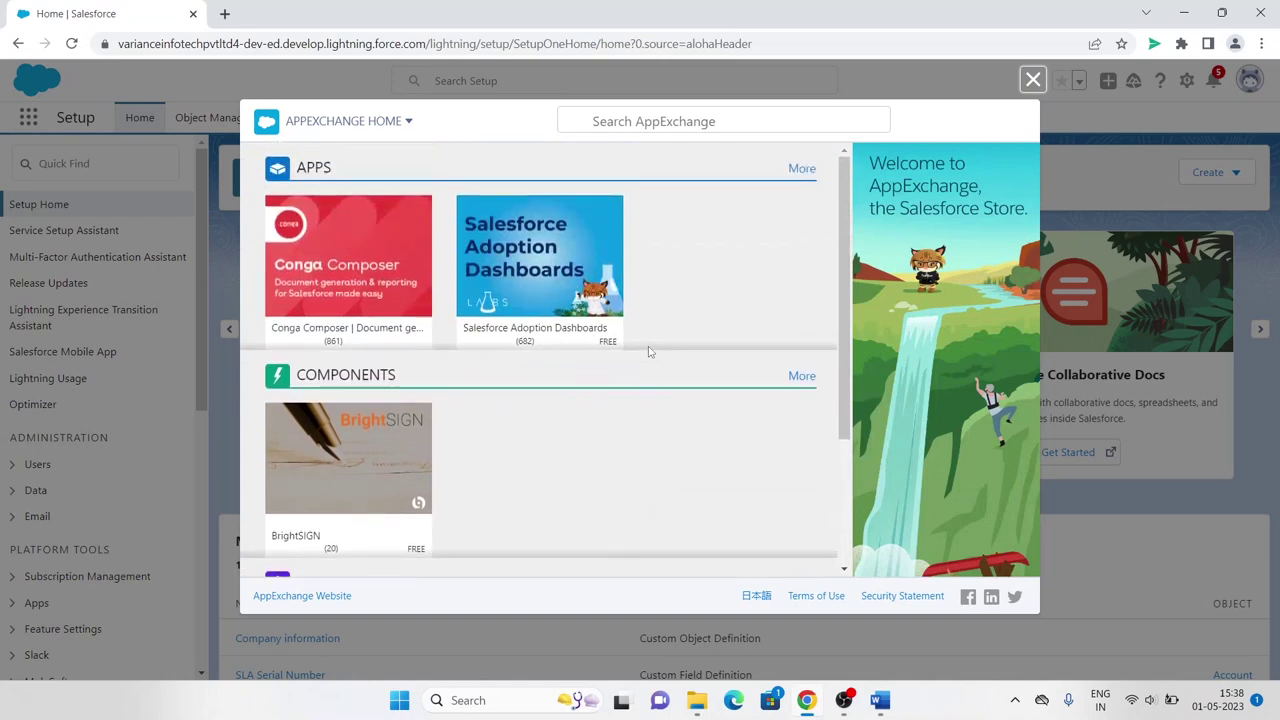
{"action": "left_click", "coordinate": [323, 600]}
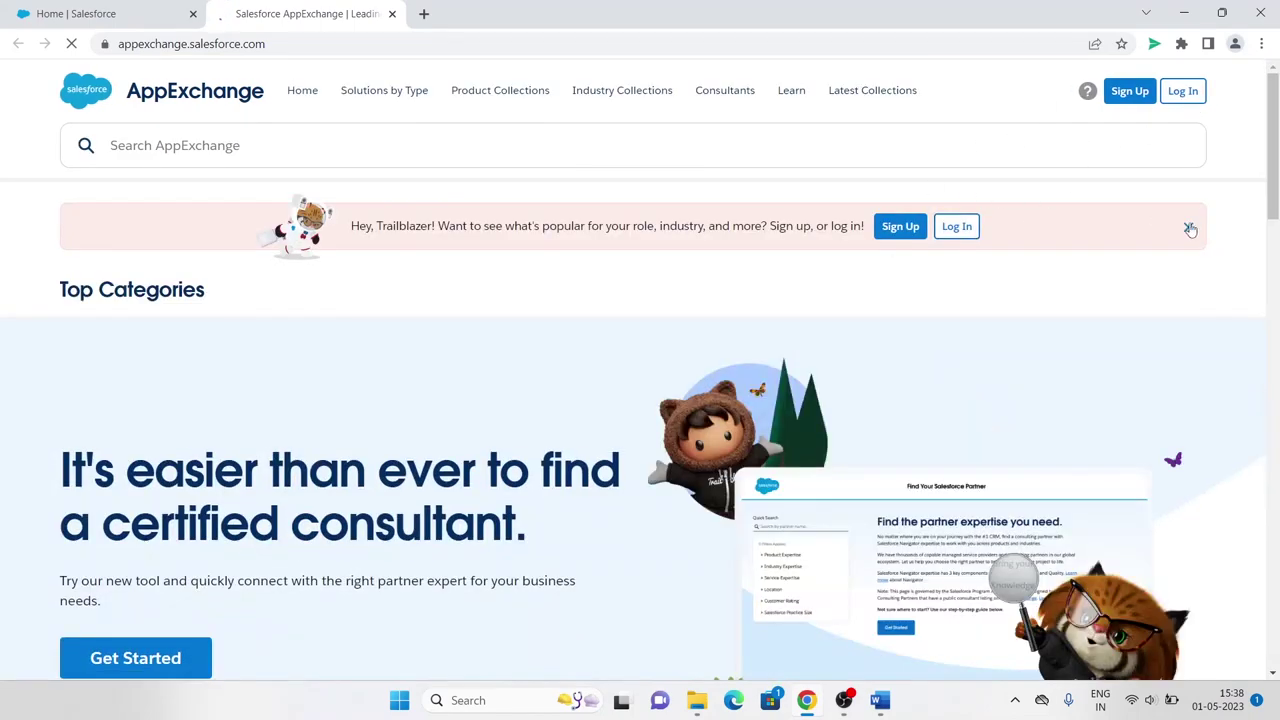
Close the Hey, Trailblazer banner and scroll down to the Sponsored Solutions cards
{"action": "left_click", "coordinate": [1190, 229]}
{"action": "scroll", "coordinate": [665, 308], "scroll_direction": "down", "scroll_amount": 1}
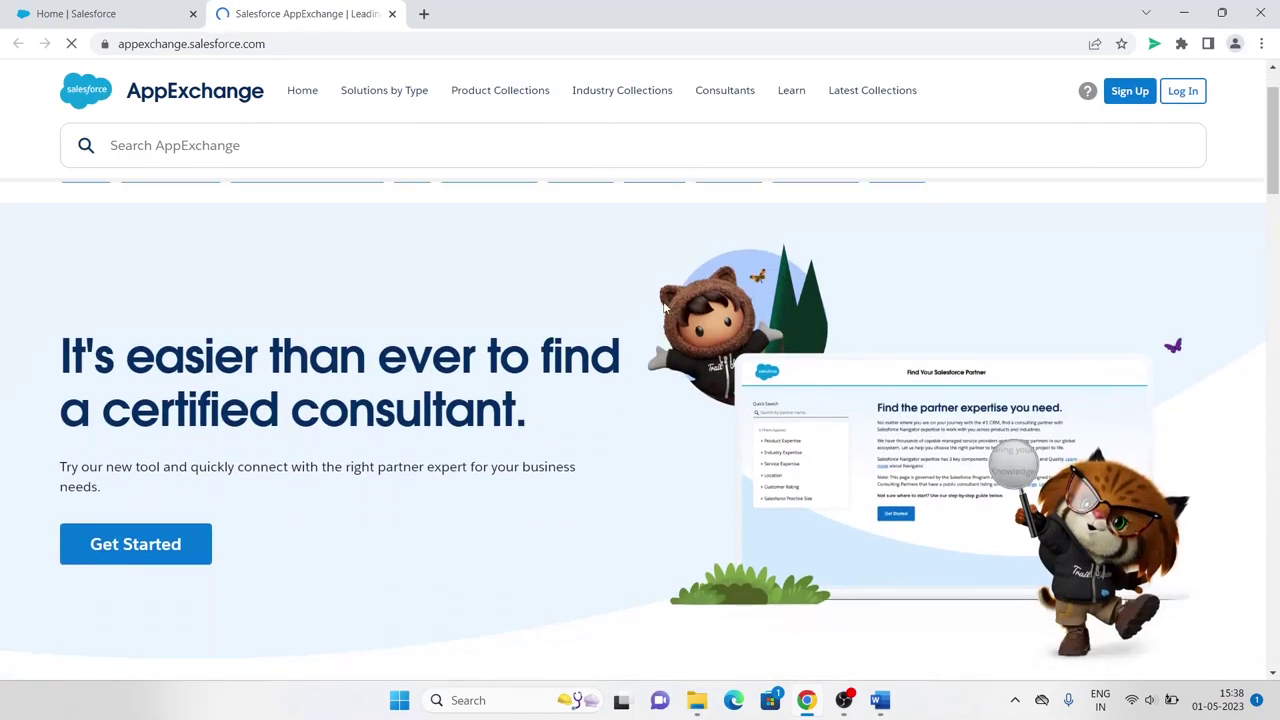
{"action": "scroll", "coordinate": [665, 308], "scroll_direction": "down", "scroll_amount": 2}
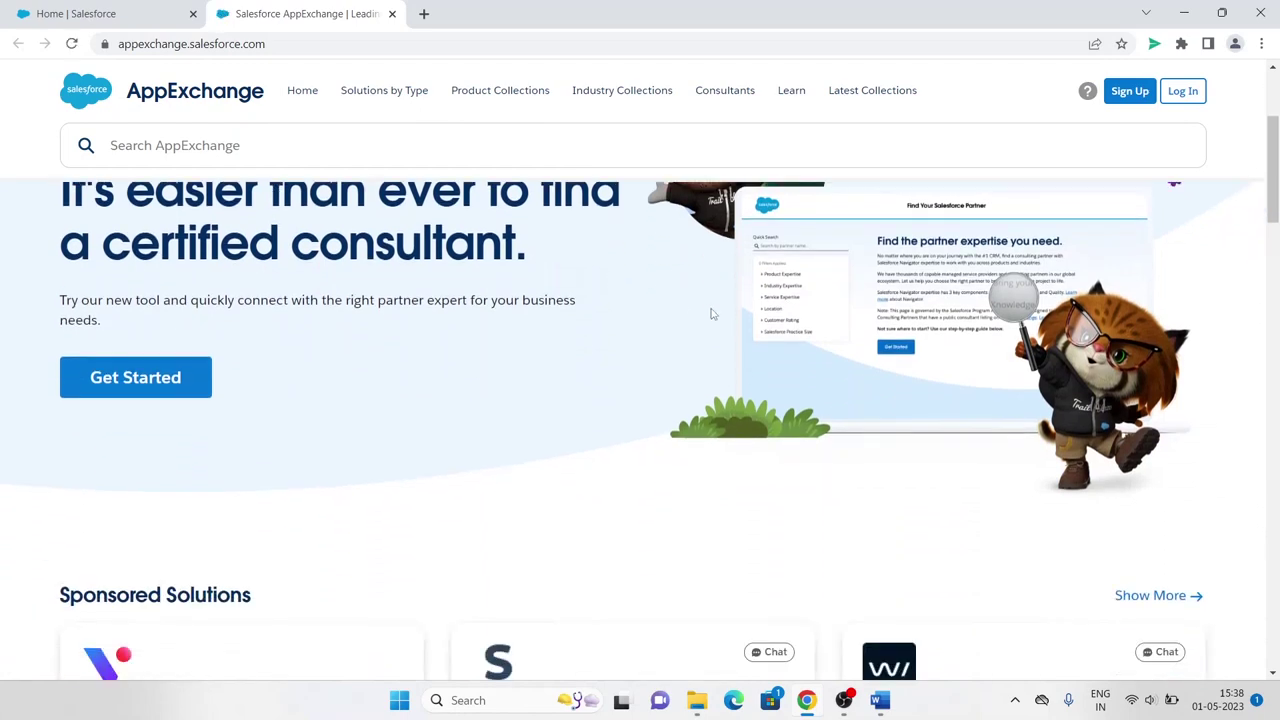
{"action": "scroll", "coordinate": [712, 313], "scroll_direction": "down", "scroll_amount": 3}
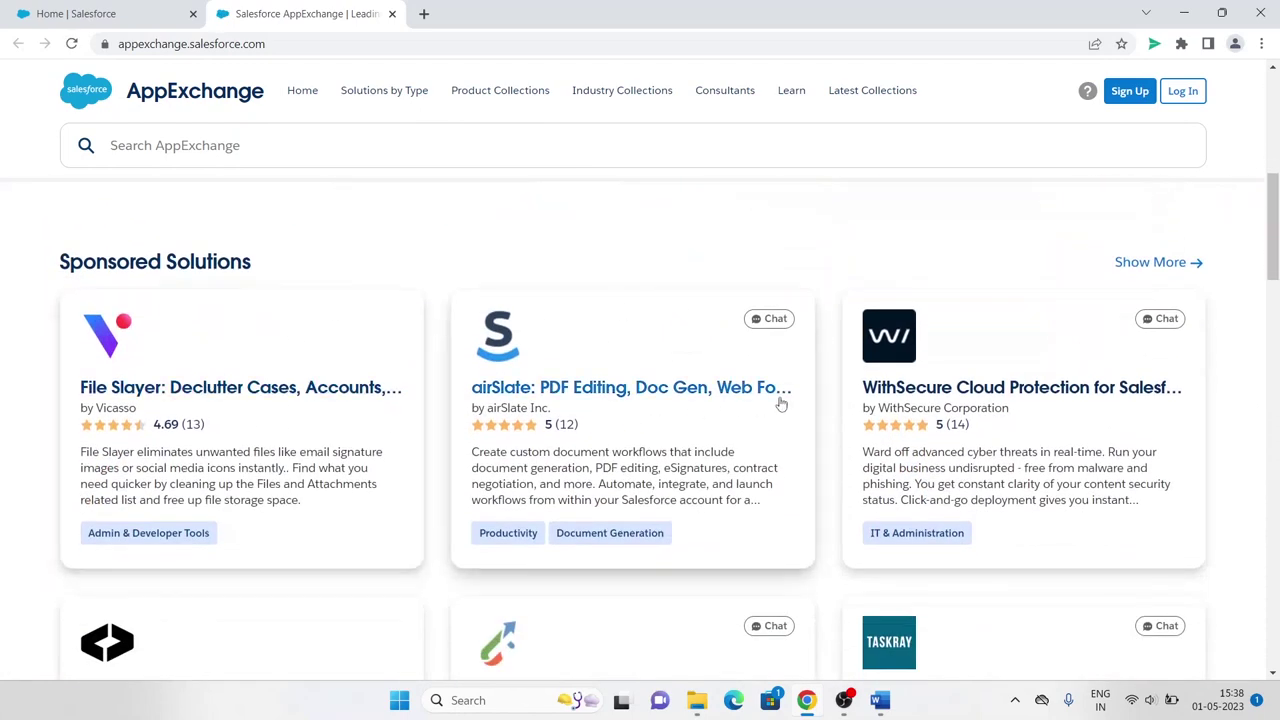
{"action": "scroll", "coordinate": [760, 404], "scroll_direction": "down", "scroll_amount": 10}
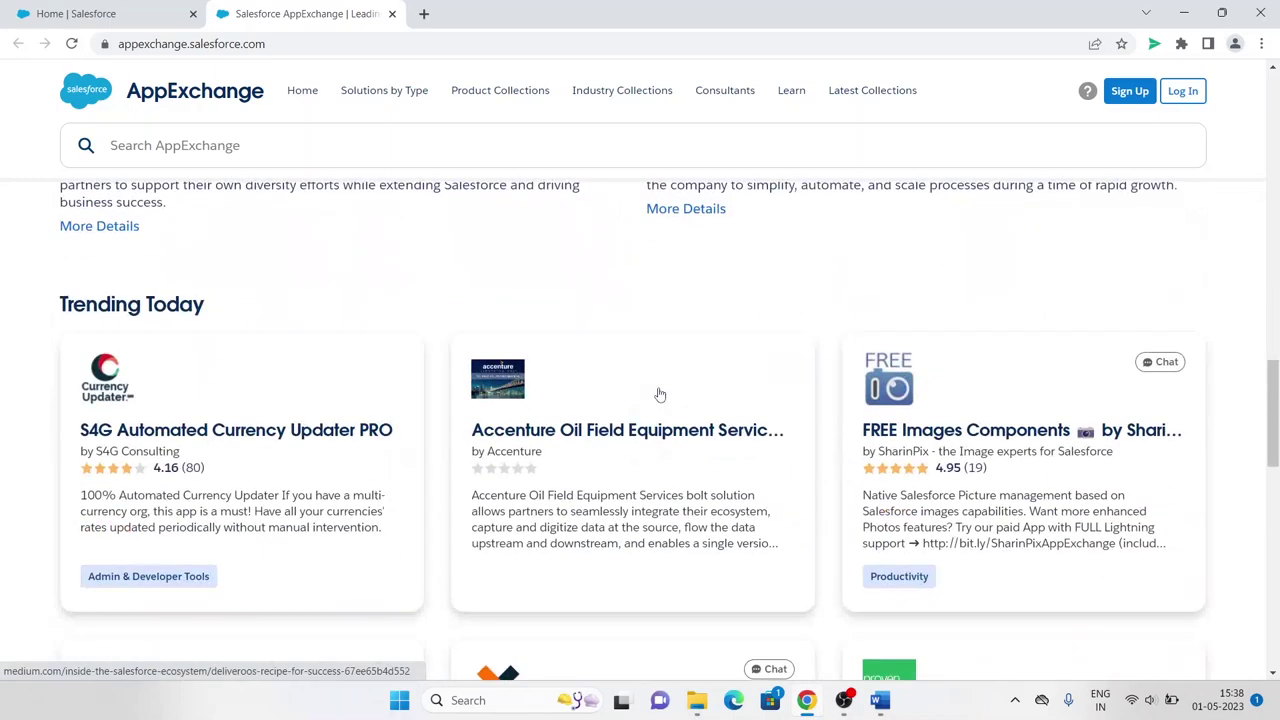
{"action": "scroll", "coordinate": [660, 395], "scroll_direction": "up", "scroll_amount": 8}
Search AppExchange for 'email'
{"action": "left_click", "coordinate": [255, 145]}
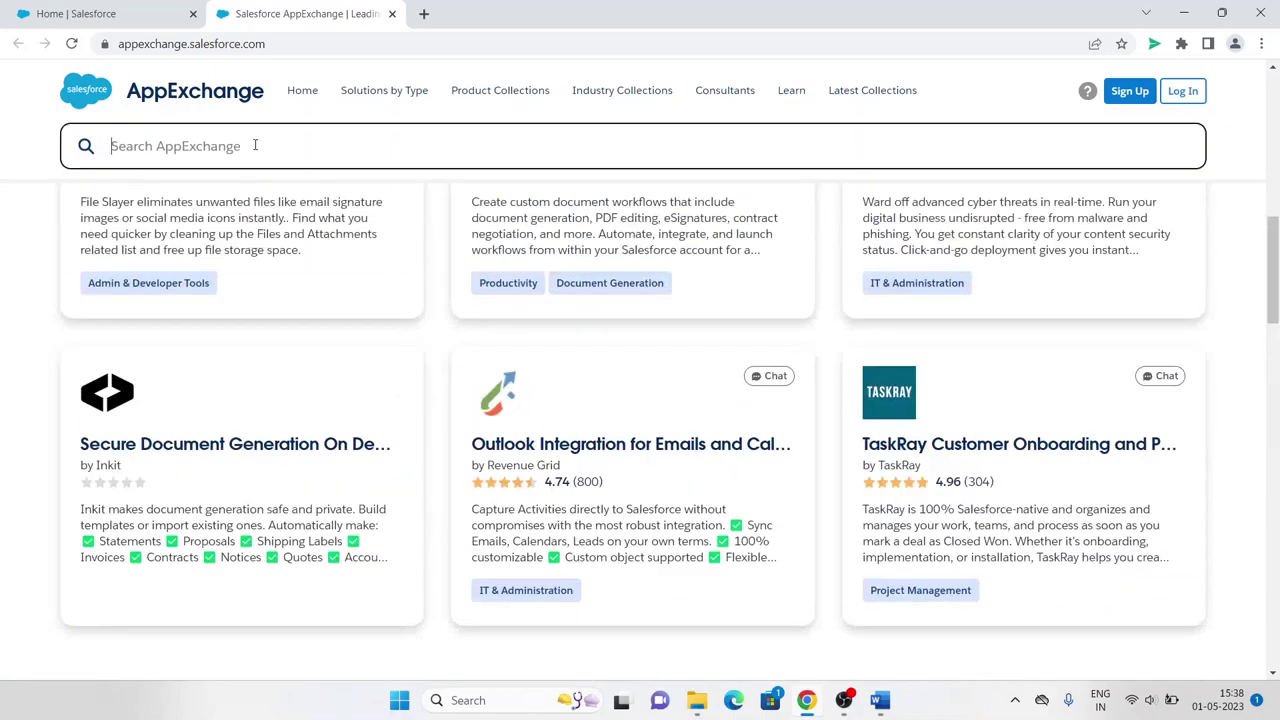
{"action": "type", "text": "emai"}
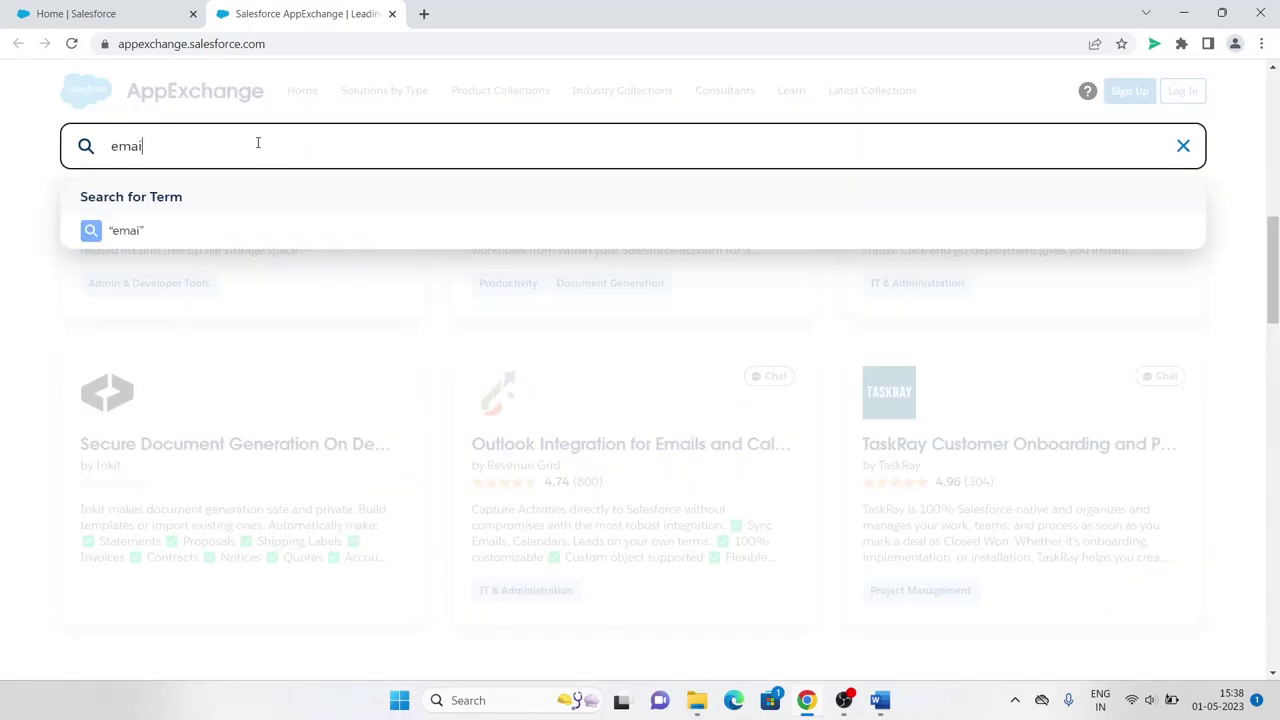
{"action": "key", "text": "Return"}
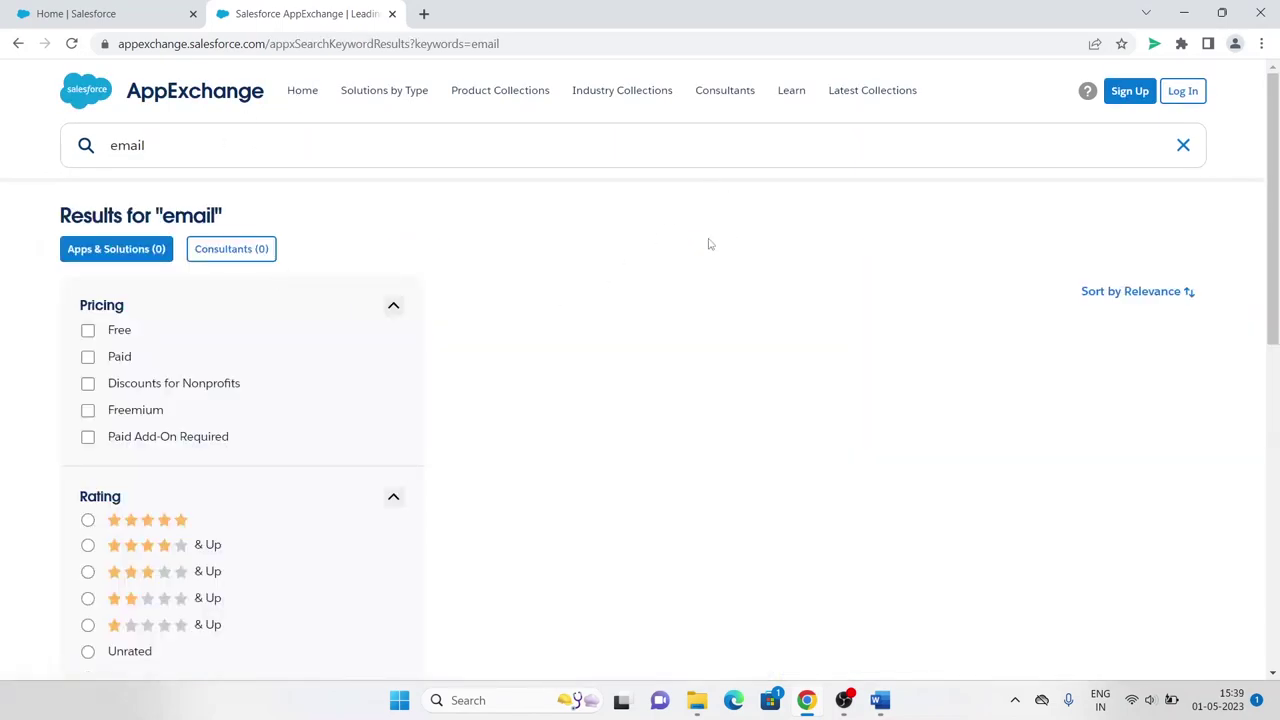
Scroll through the email search results, then go back to the AppExchange home page
{"action": "scroll", "coordinate": [549, 306], "scroll_direction": "down", "scroll_amount": 4}
{"action": "scroll", "coordinate": [583, 344], "scroll_direction": "up", "scroll_amount": 4}
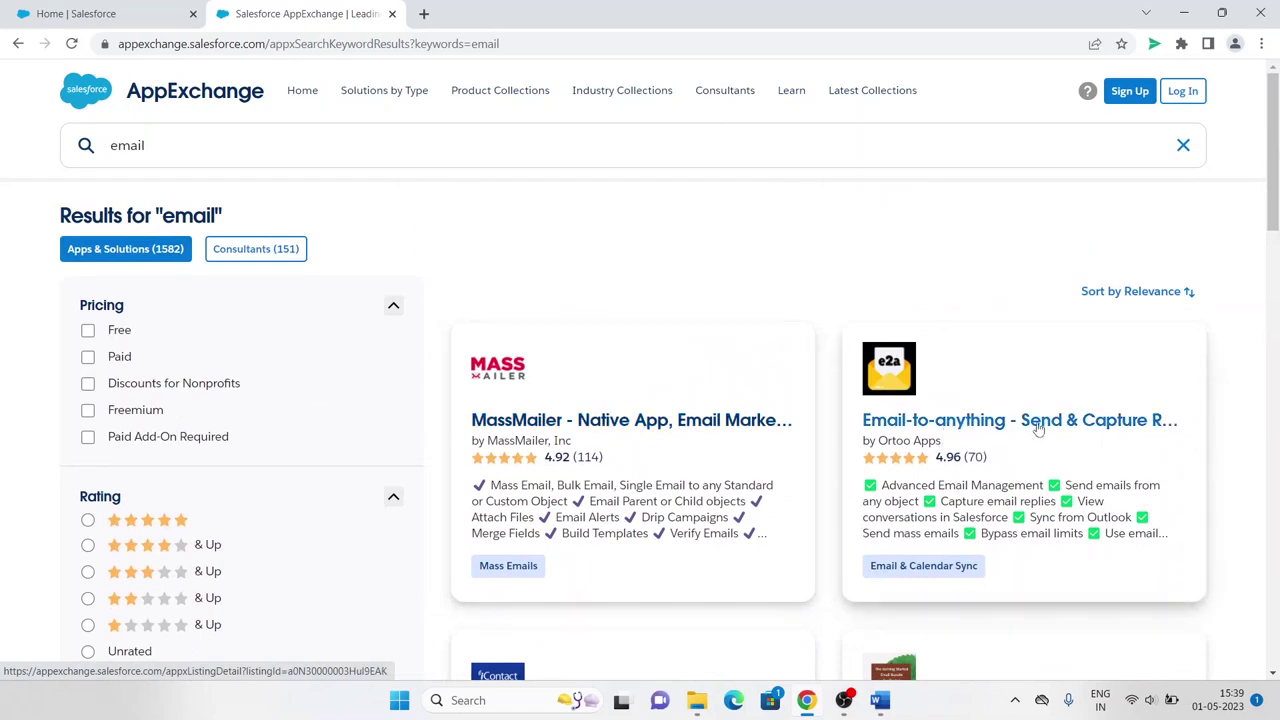
{"action": "scroll", "coordinate": [947, 462], "scroll_direction": "down", "scroll_amount": 3}
{"action": "scroll", "coordinate": [947, 462], "scroll_direction": "down", "scroll_amount": 1}
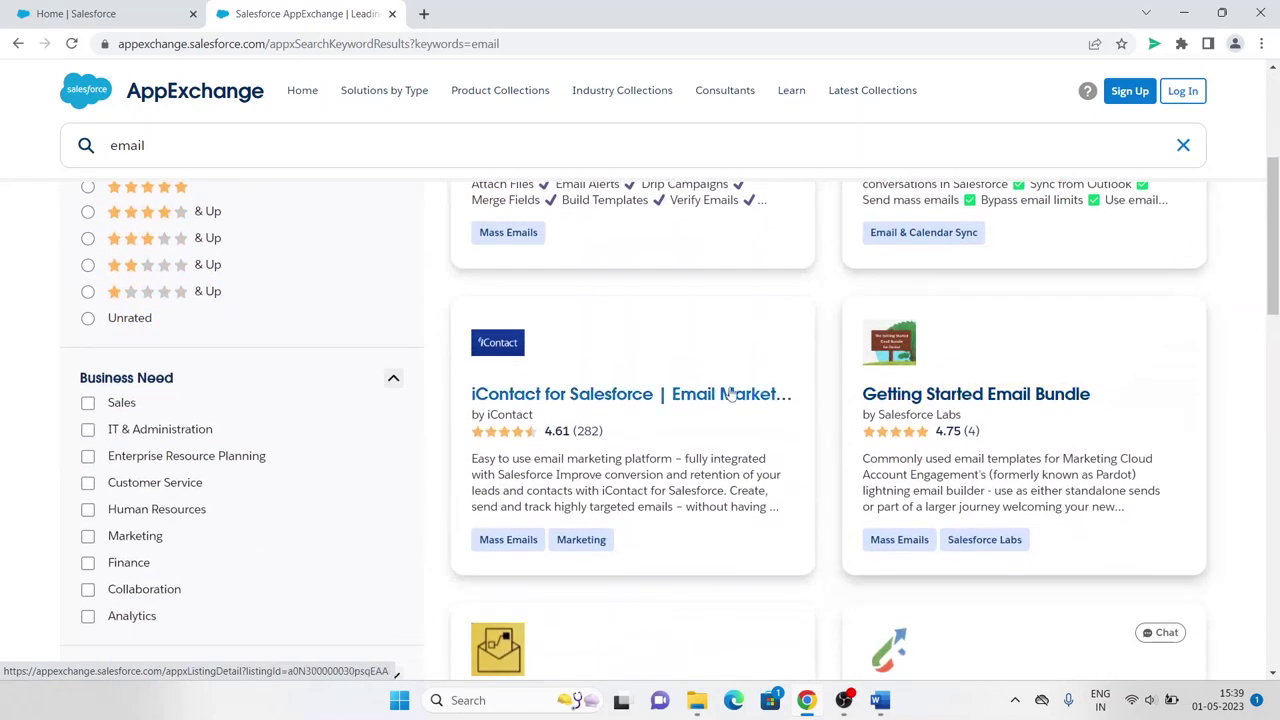
{"action": "scroll", "coordinate": [711, 424], "scroll_direction": "down", "scroll_amount": 2}
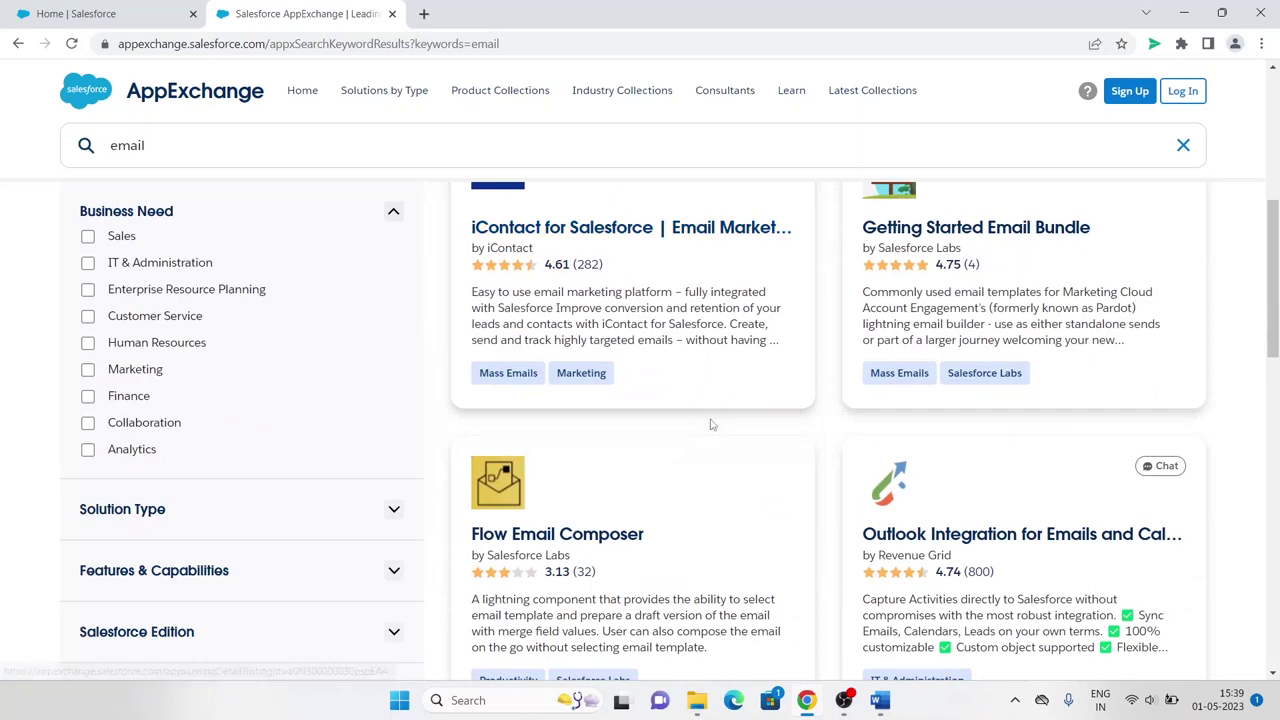
{"action": "scroll", "coordinate": [711, 424], "scroll_direction": "up", "scroll_amount": 4}
{"action": "scroll", "coordinate": [666, 382], "scroll_direction": "up", "scroll_amount": 2}
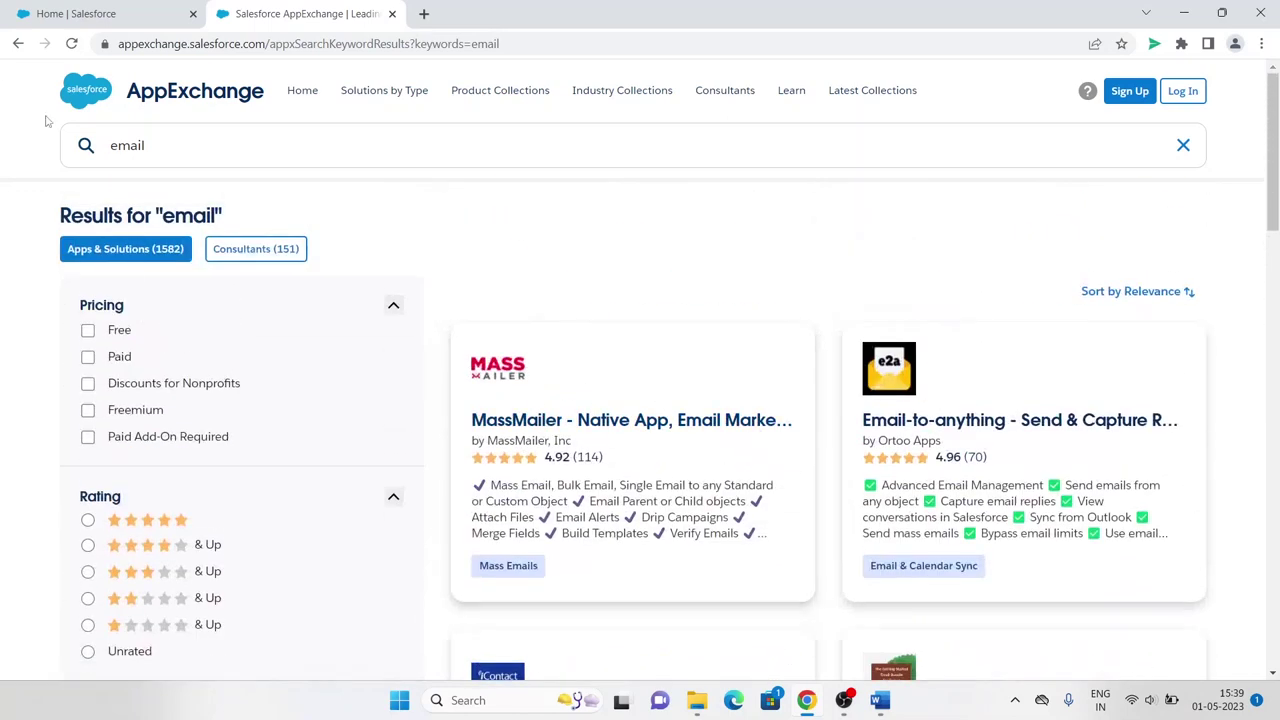
{"action": "left_click", "coordinate": [19, 43]}
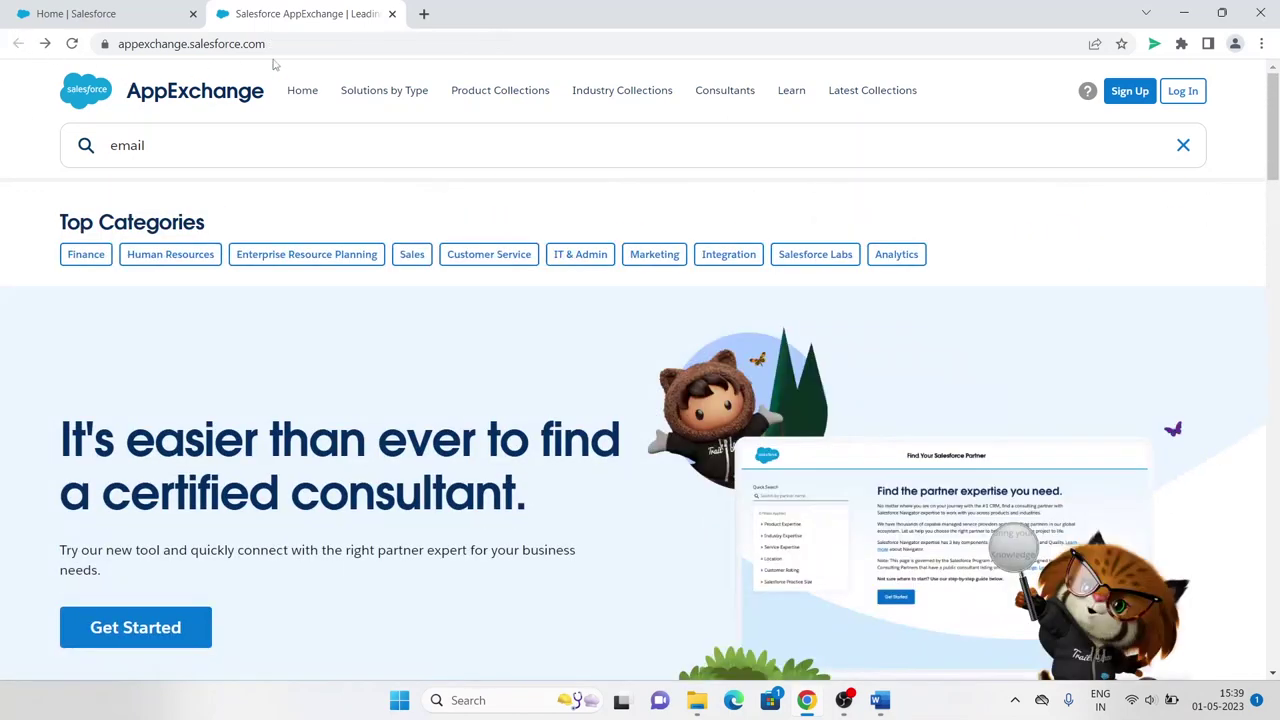
{"action": "left_click", "coordinate": [63, 9]}
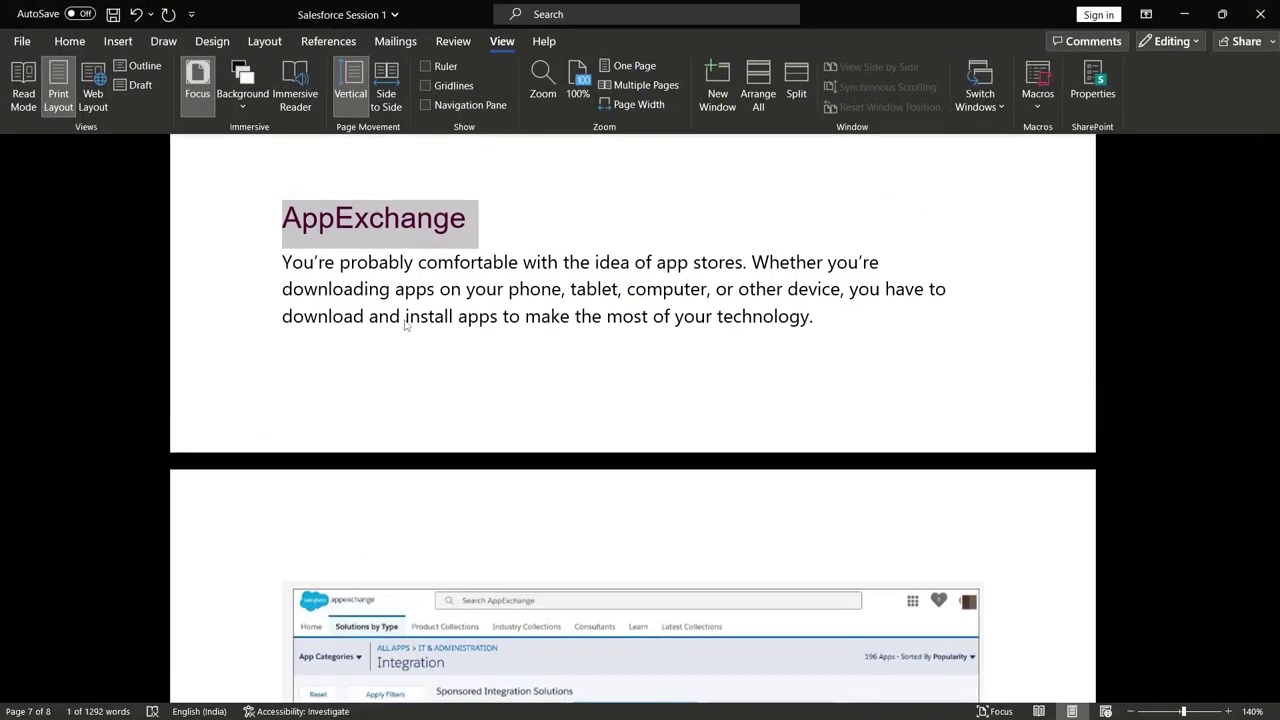
Read up through the AppExchange and Navigate Setup notes in Word, then return to Chrome
{"action": "scroll", "coordinate": [401, 318], "scroll_direction": "up", "scroll_amount": 5}
{"action": "scroll", "coordinate": [470, 336], "scroll_direction": "up", "scroll_amount": 2}
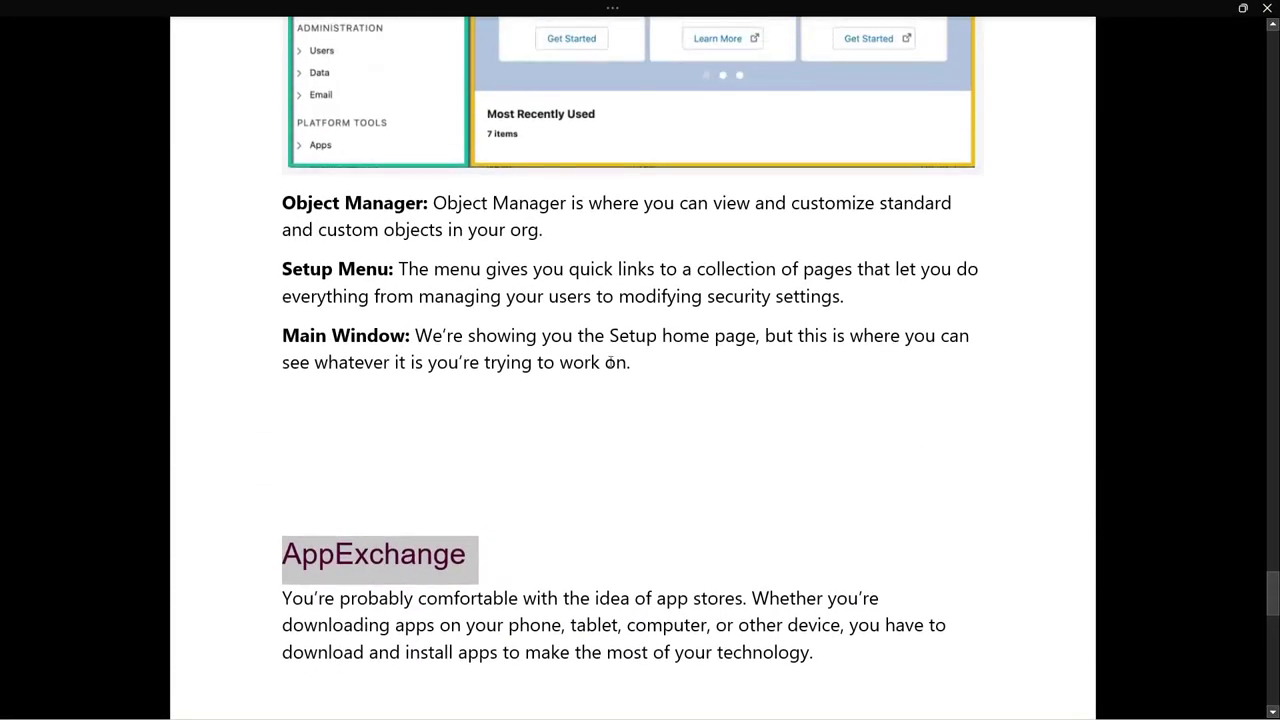
{"action": "scroll", "coordinate": [705, 366], "scroll_direction": "down", "scroll_amount": 3}
{"action": "scroll", "coordinate": [705, 368], "scroll_direction": "up", "scroll_amount": 6}
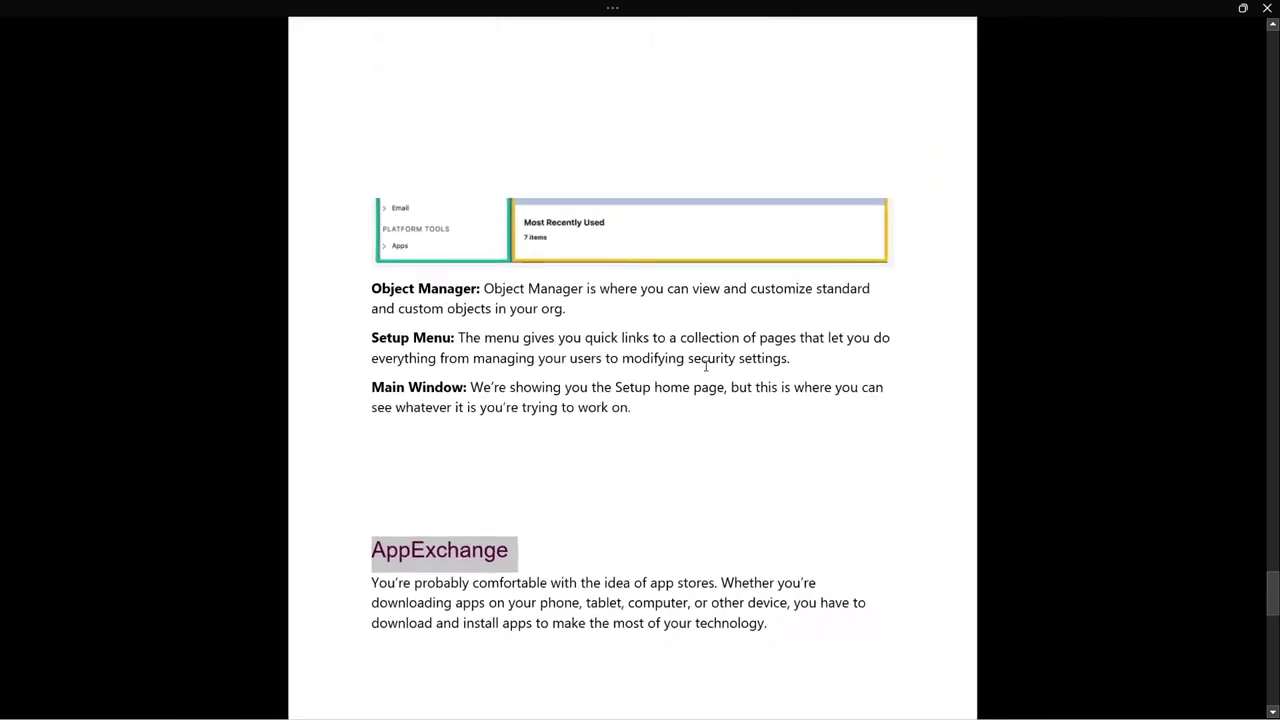
{"action": "scroll", "coordinate": [705, 368], "scroll_direction": "up", "scroll_amount": 5}
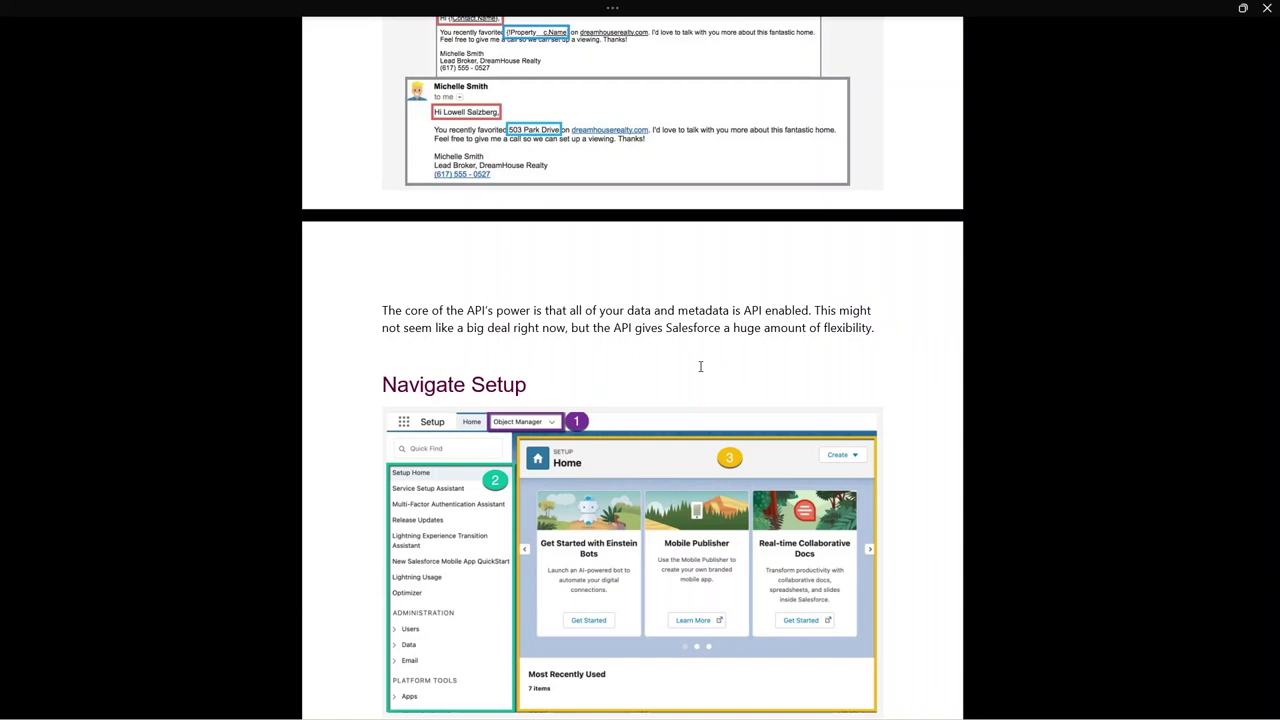
{"action": "key", "text": "alt+Tab"}
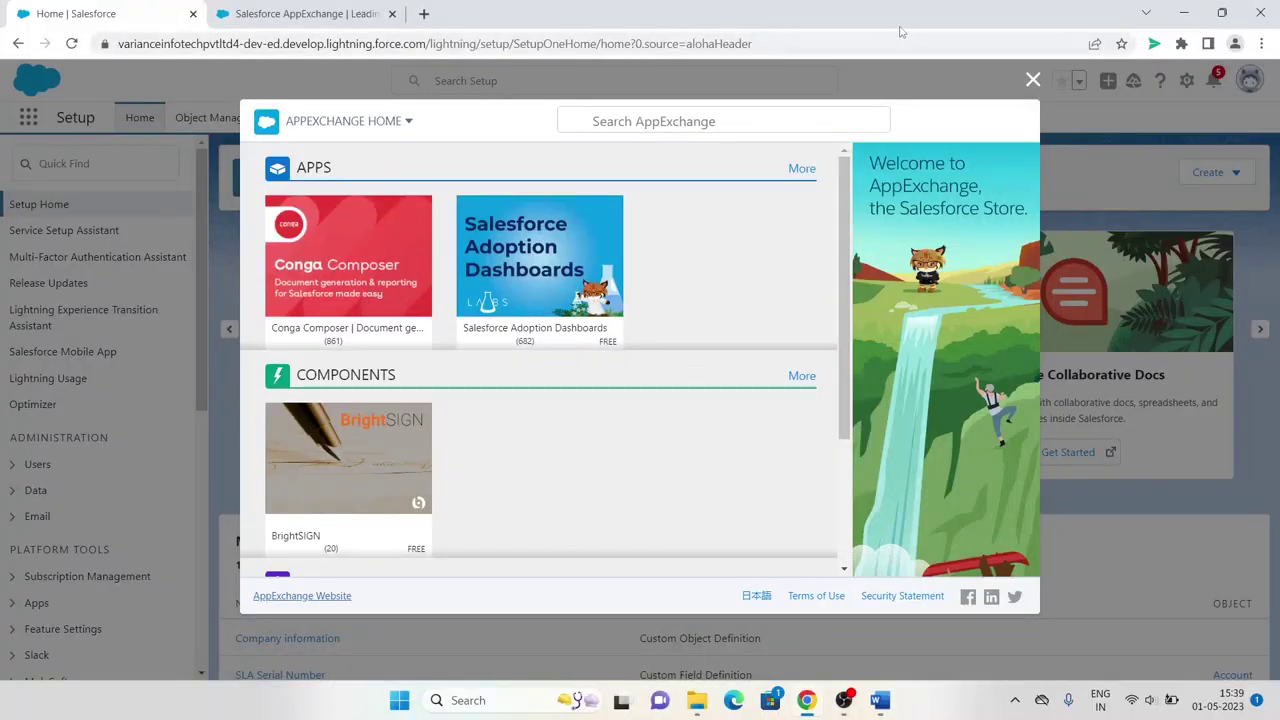
Close the AppExchange window and search 'salesforce developer signup' in a new tab
{"action": "left_click", "coordinate": [1033, 79]}
{"action": "left_click", "coordinate": [424, 13]}
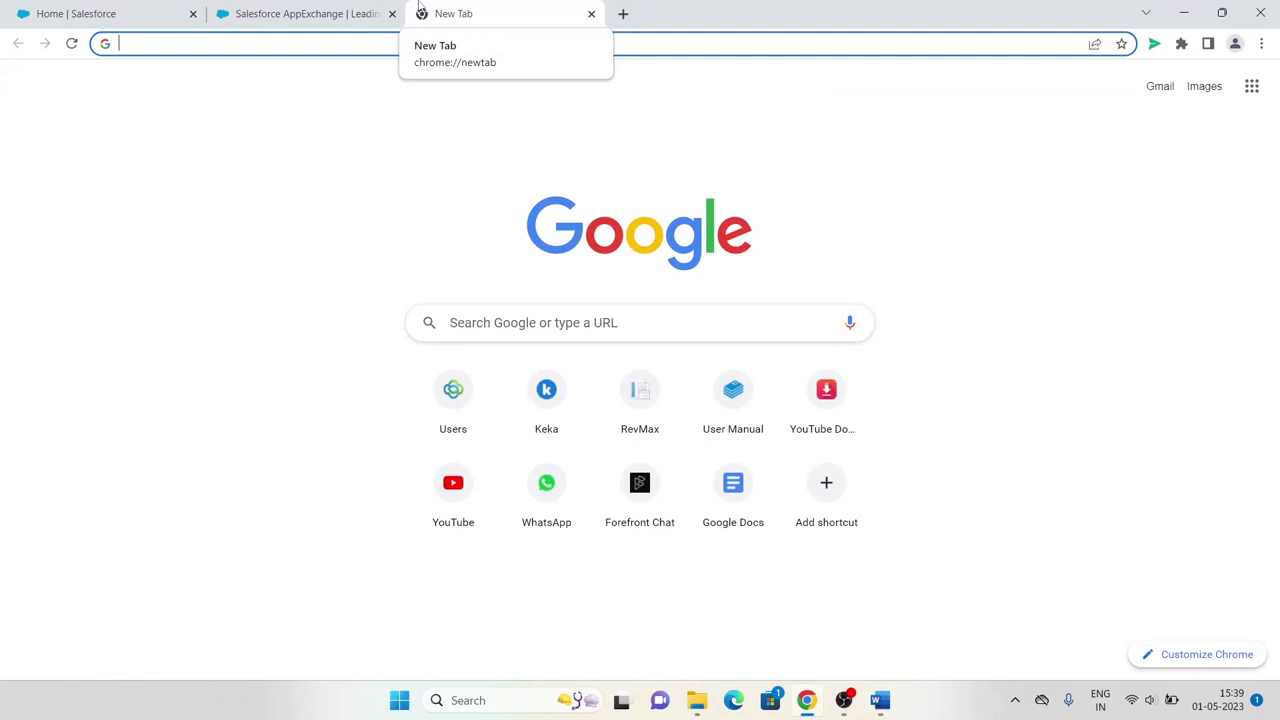
{"action": "type", "text": "salesf"}
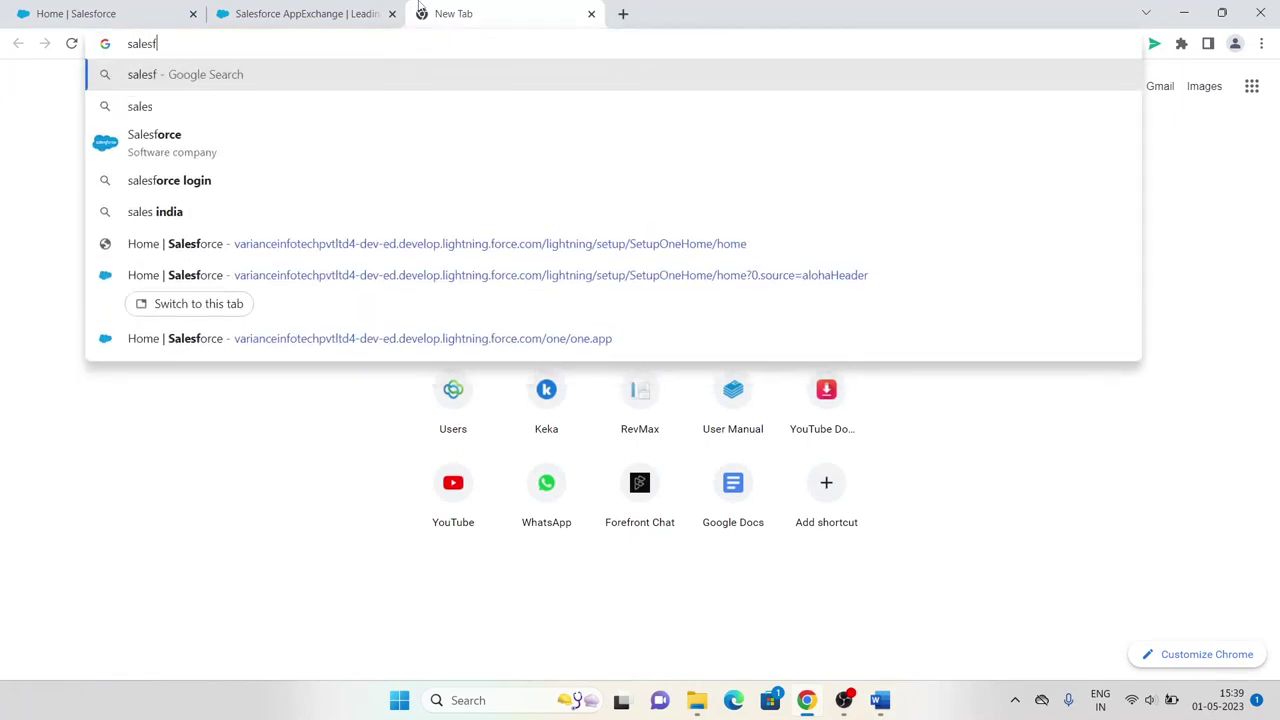
{"action": "type", "text": "orce develo"}
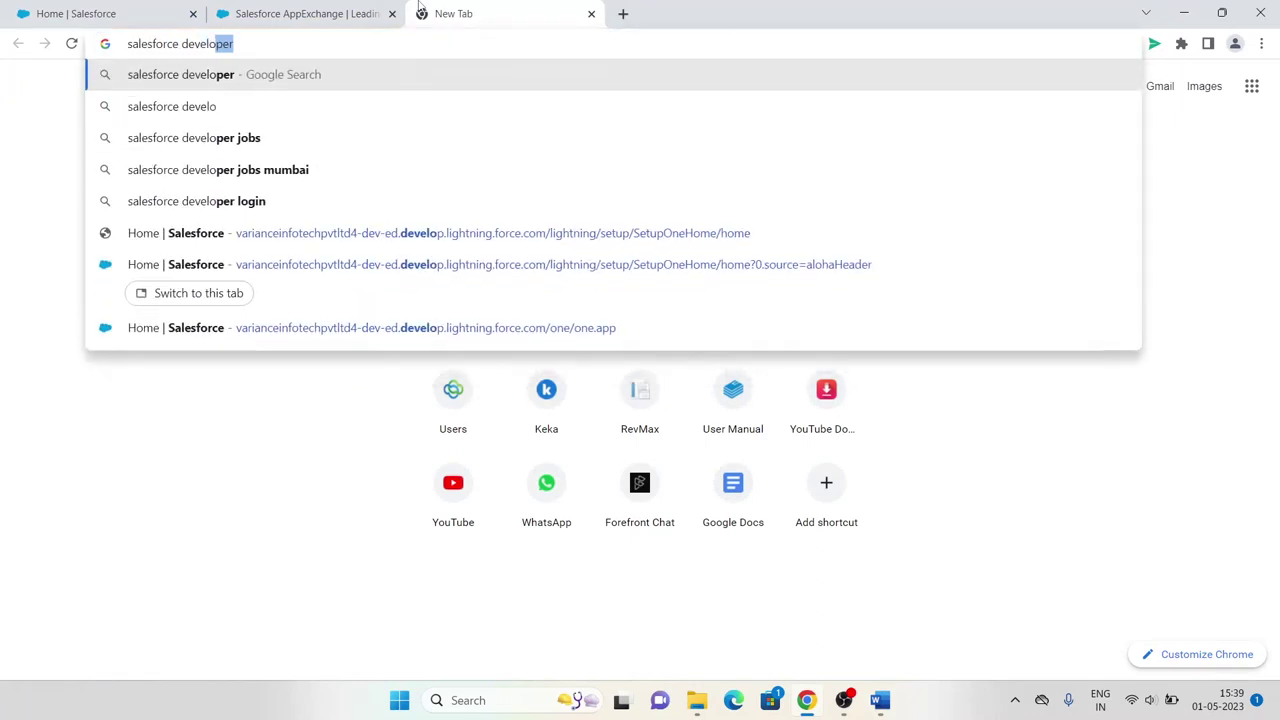
{"action": "type", "text": "per signup"}
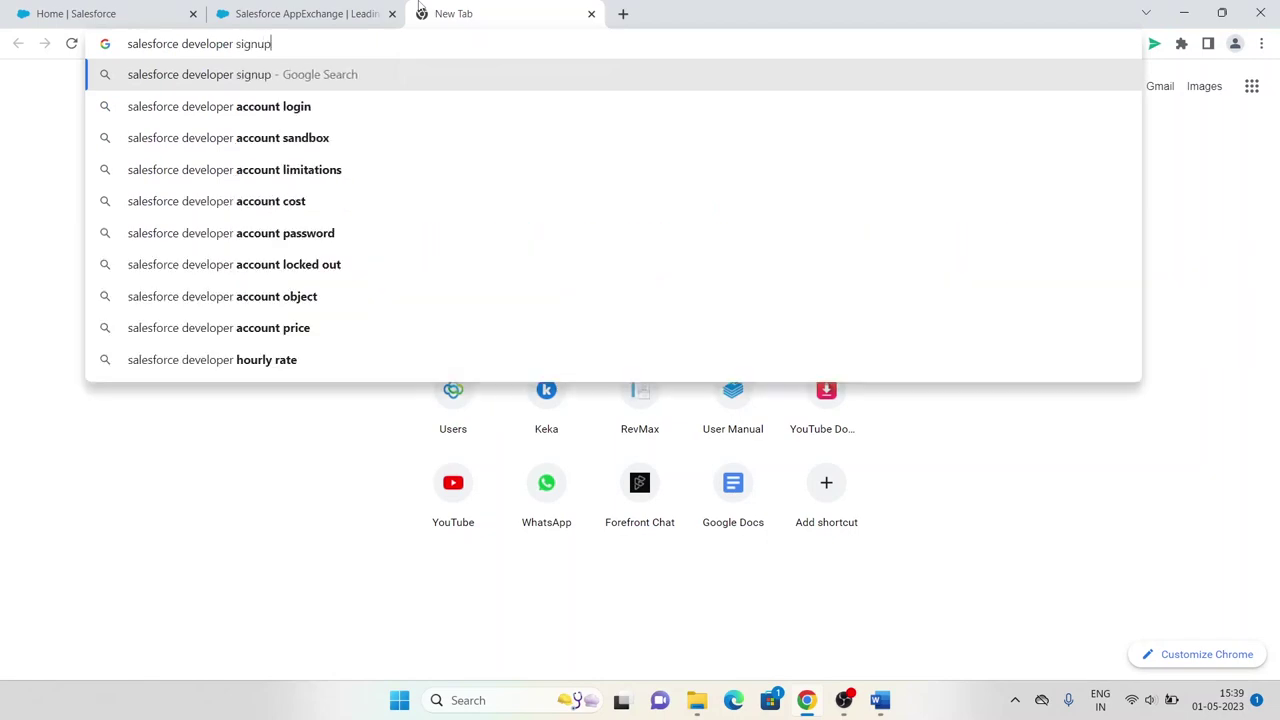
{"action": "key", "text": "Return"}
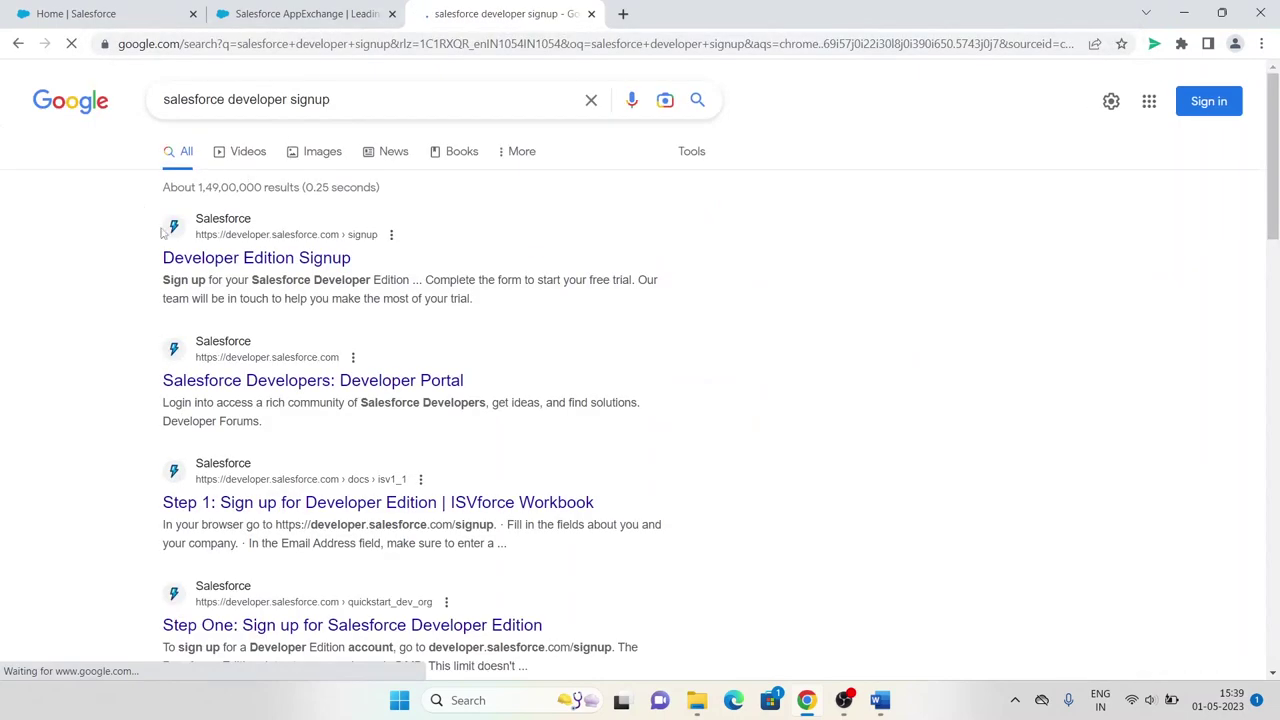
Open the Developer Edition Signup result and scroll through its empty sign-up form
{"action": "left_click", "coordinate": [236, 258]}
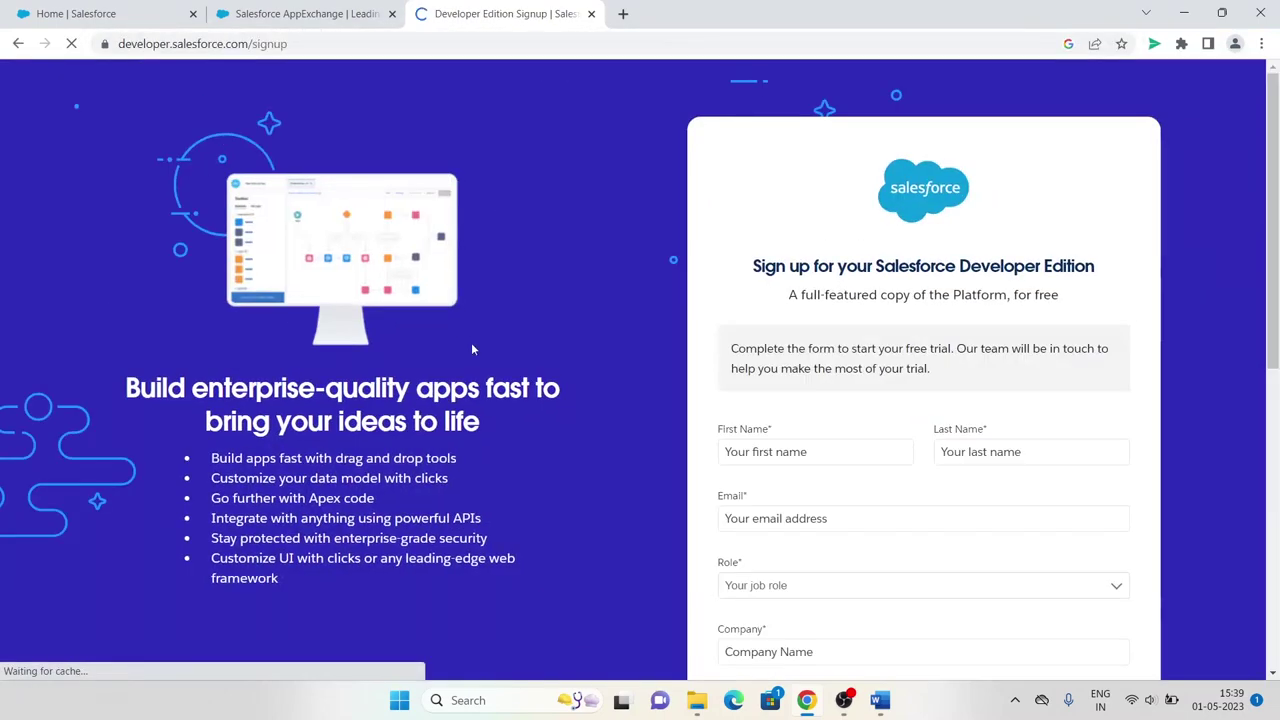
{"action": "scroll", "coordinate": [757, 316], "scroll_direction": "down", "scroll_amount": 2}
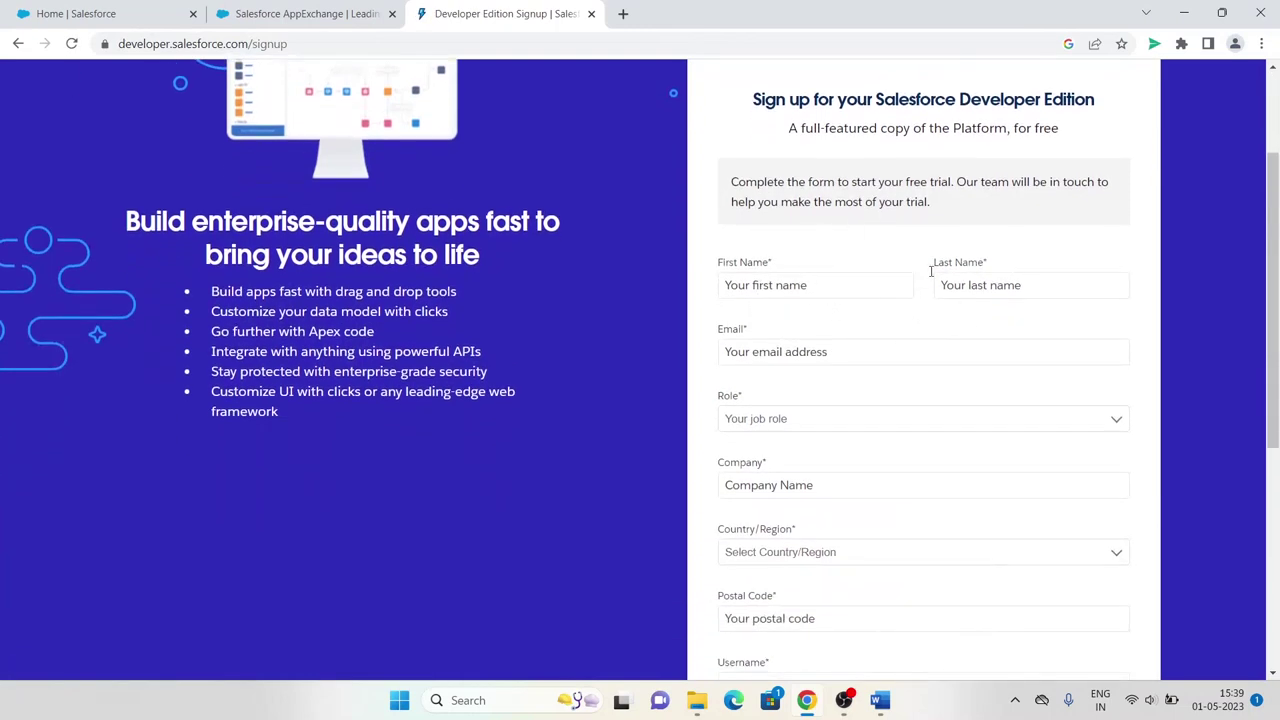
{"action": "scroll", "coordinate": [955, 381], "scroll_direction": "down", "scroll_amount": 2}
{"action": "scroll", "coordinate": [857, 451], "scroll_direction": "down", "scroll_amount": 3}
{"action": "scroll", "coordinate": [900, 397], "scroll_direction": "up", "scroll_amount": 6}
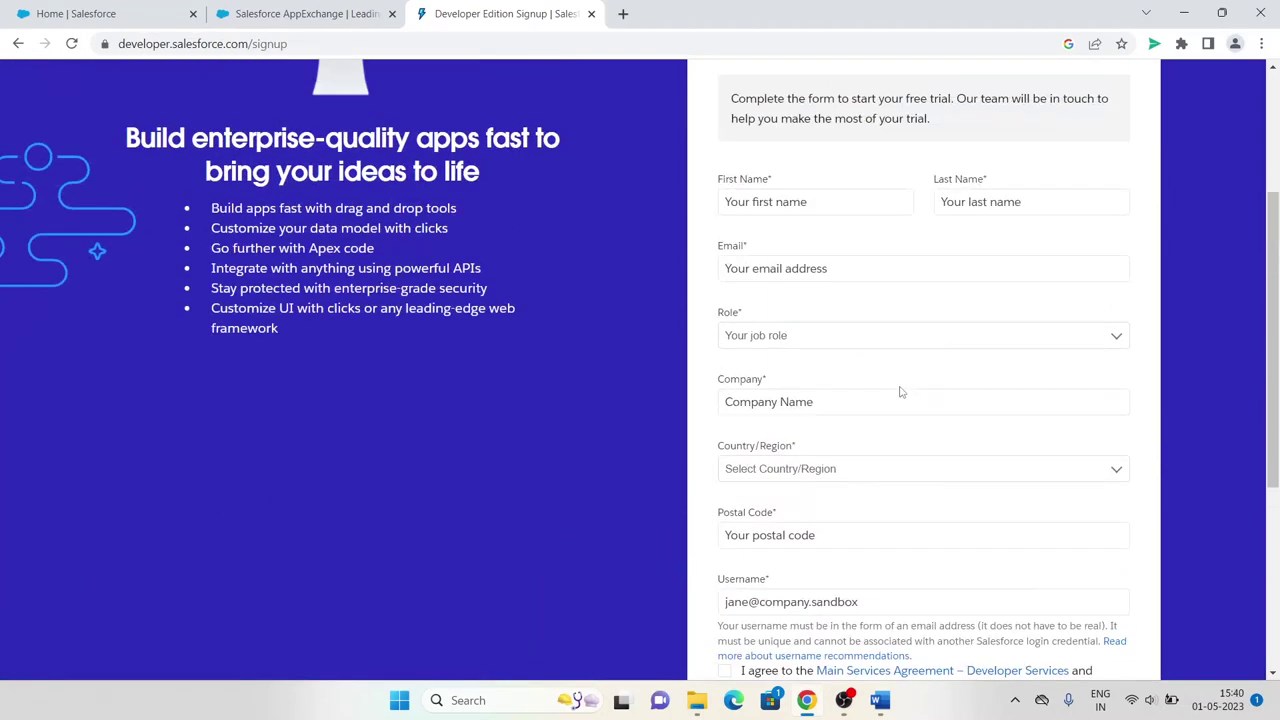